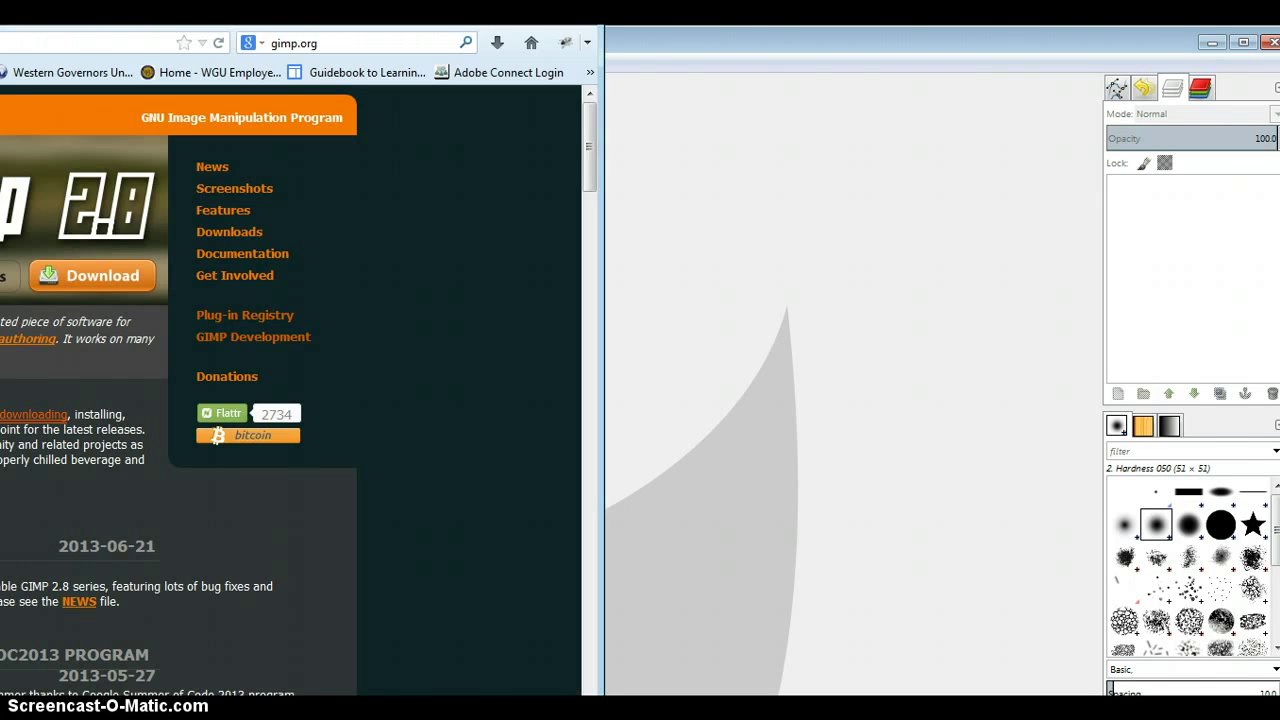
Move the Firefox gimp.org window aside and minimize it so the empty GIMP window shows
{"action": "left_click_drag", "start_coordinate": [20, 34], "coordinate": [580, 41]}
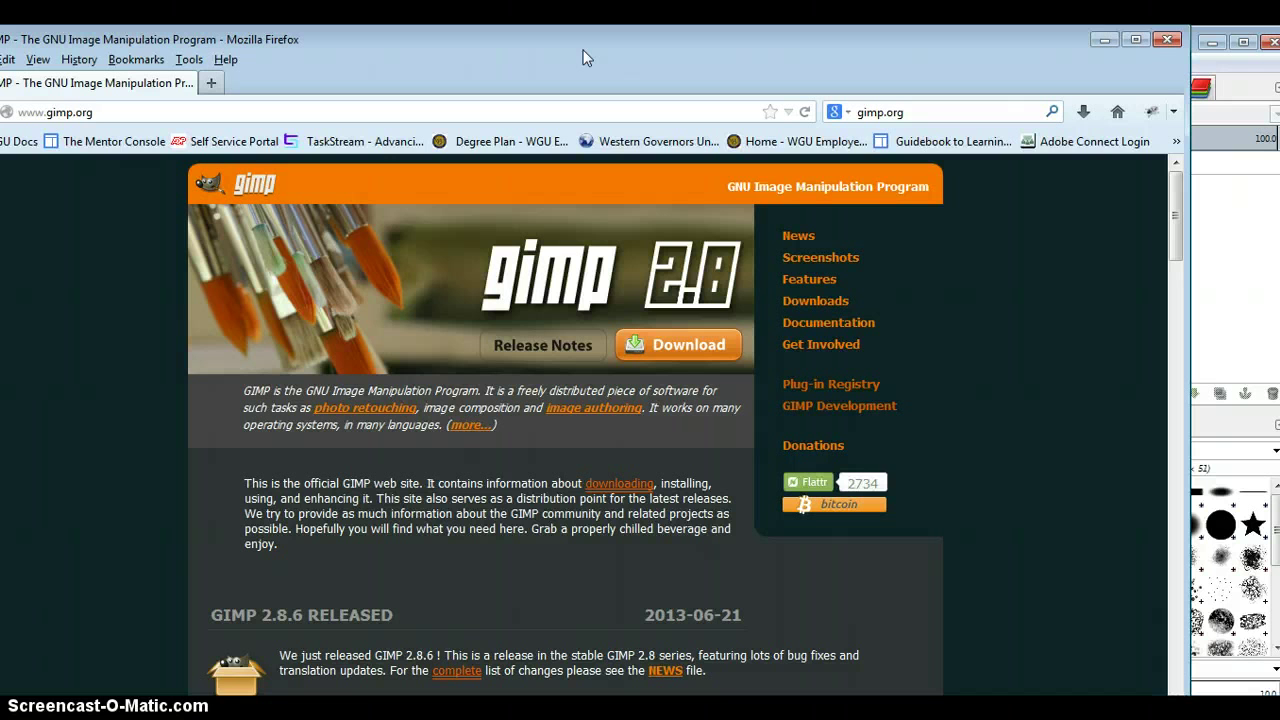
{"action": "left_click", "coordinate": [603, 53]}
{"action": "left_click_drag", "start_coordinate": [622, 42], "coordinate": [663, 42]}
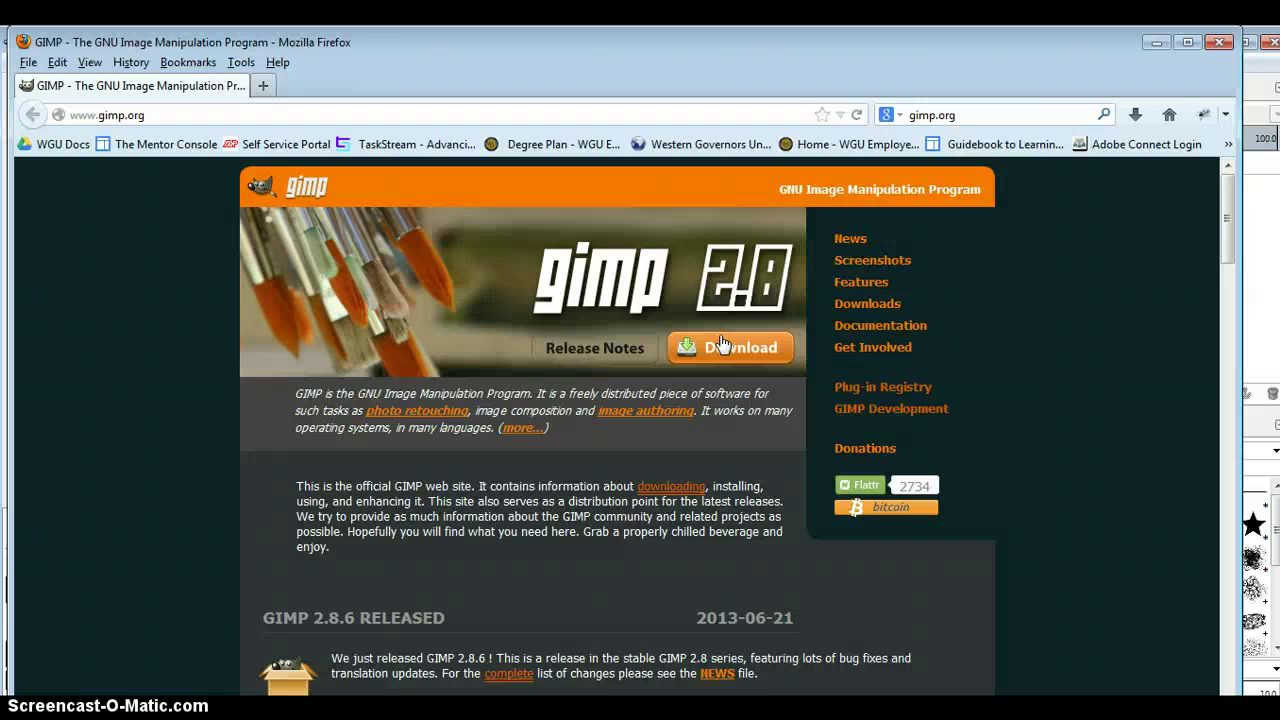
{"action": "left_click", "coordinate": [724, 344]}
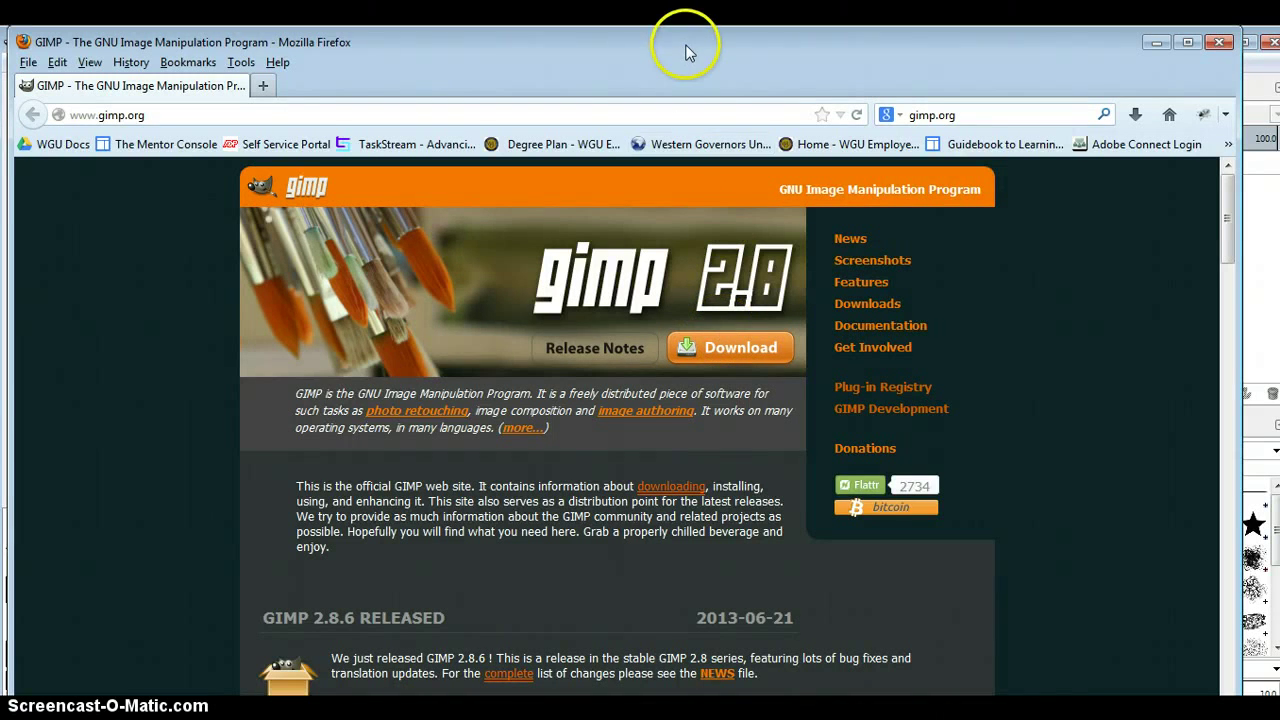
{"action": "left_click_drag", "start_coordinate": [609, 44], "coordinate": [91, 76]}
{"action": "key", "text": "super+Down"}
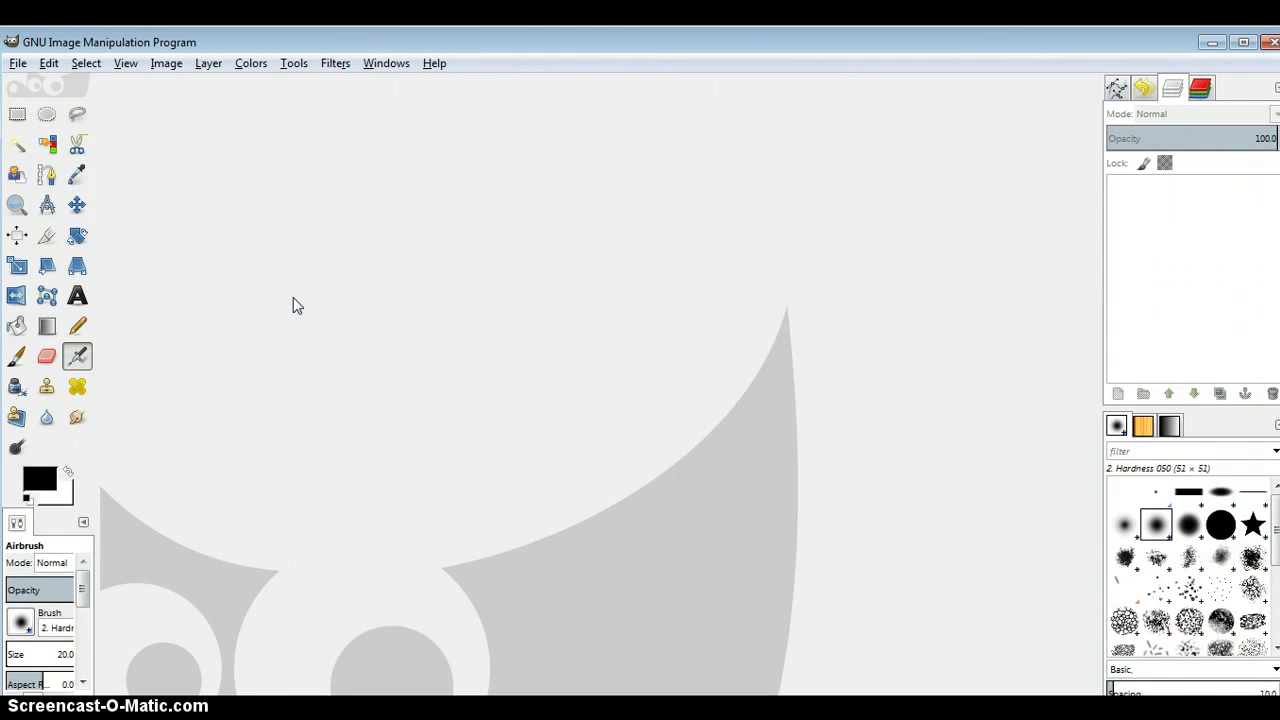
Open image.png, the 300×290 social-media icon grid, from the recently used files
{"action": "left_click", "coordinate": [22, 66]}
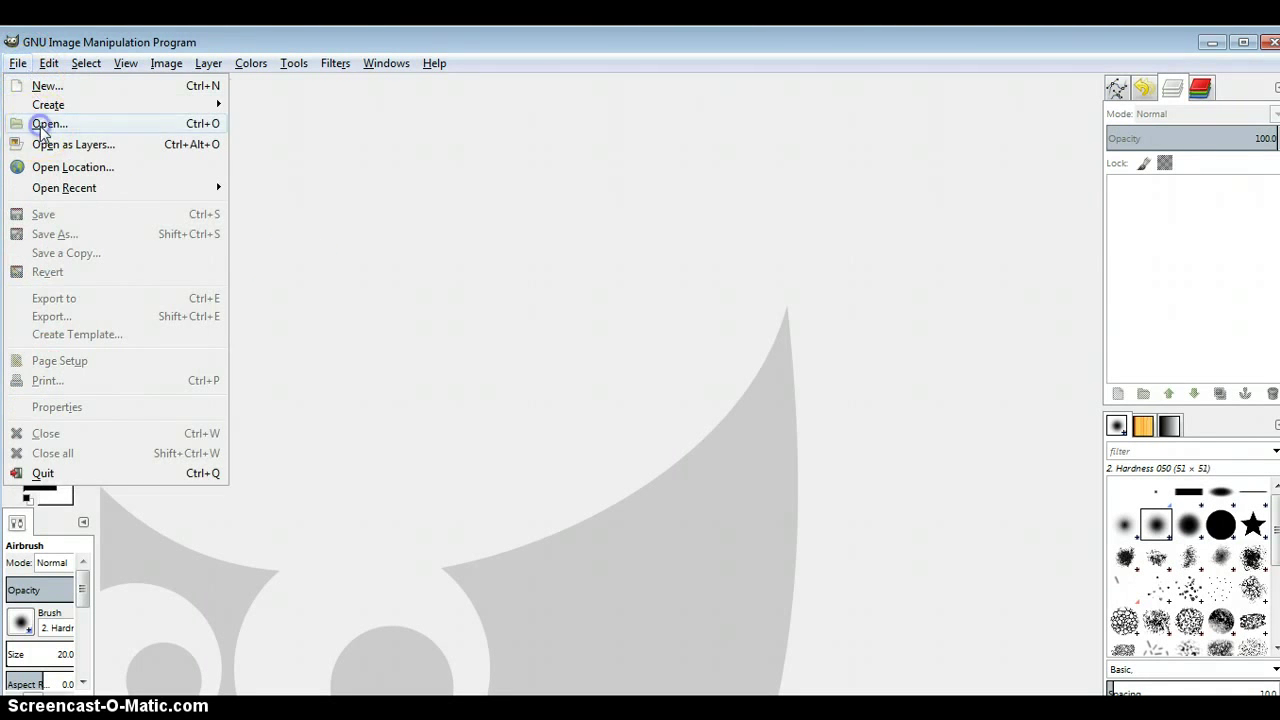
{"action": "left_click", "coordinate": [45, 124]}
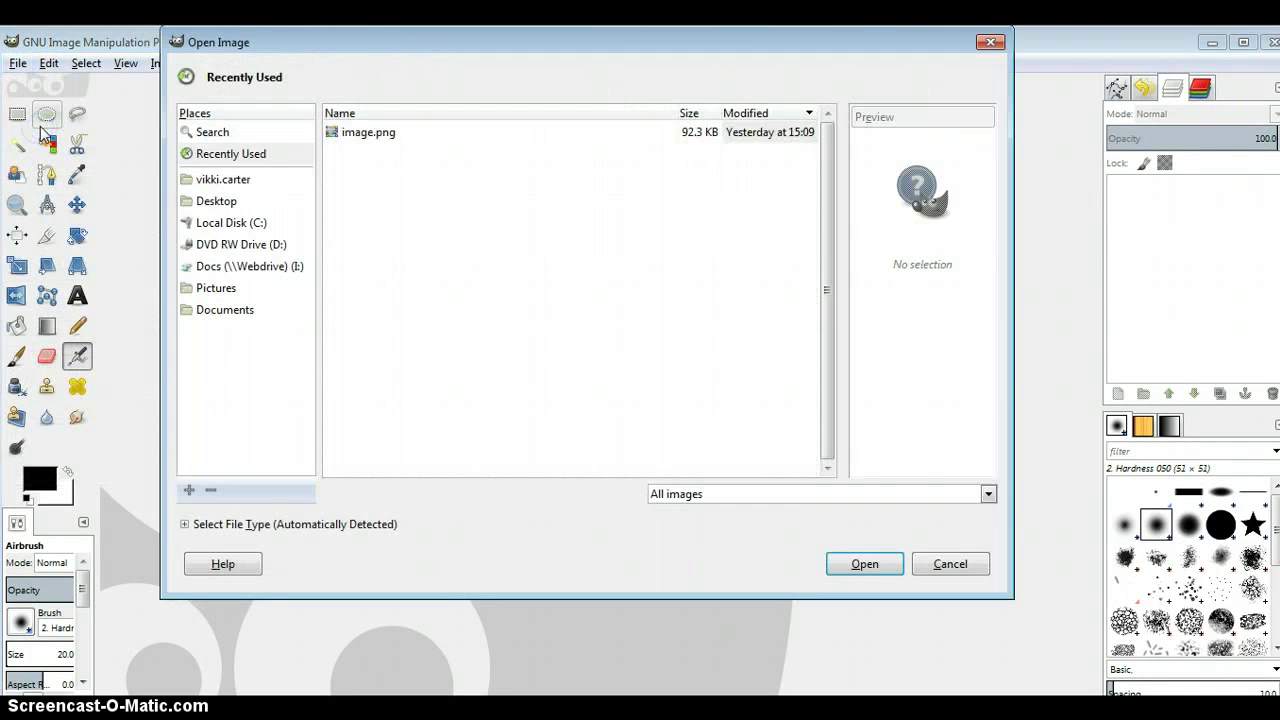
{"action": "left_click", "coordinate": [363, 136]}
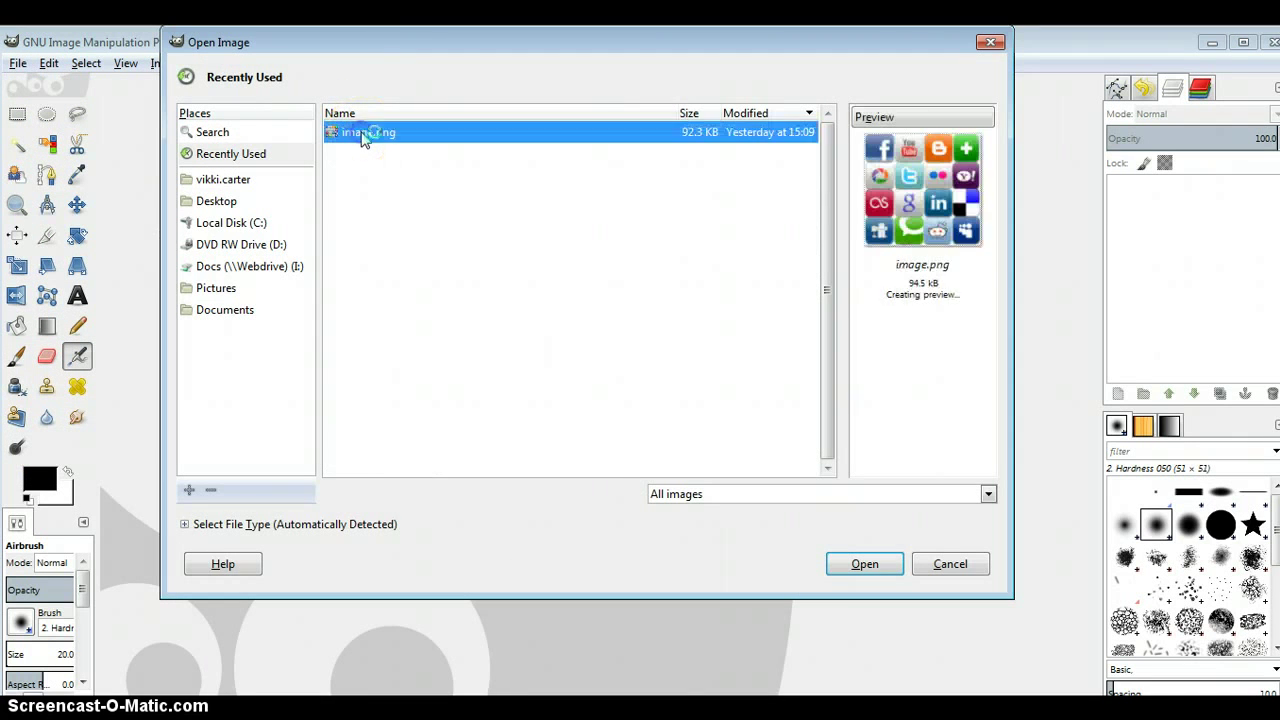
{"action": "left_click", "coordinate": [864, 566]}
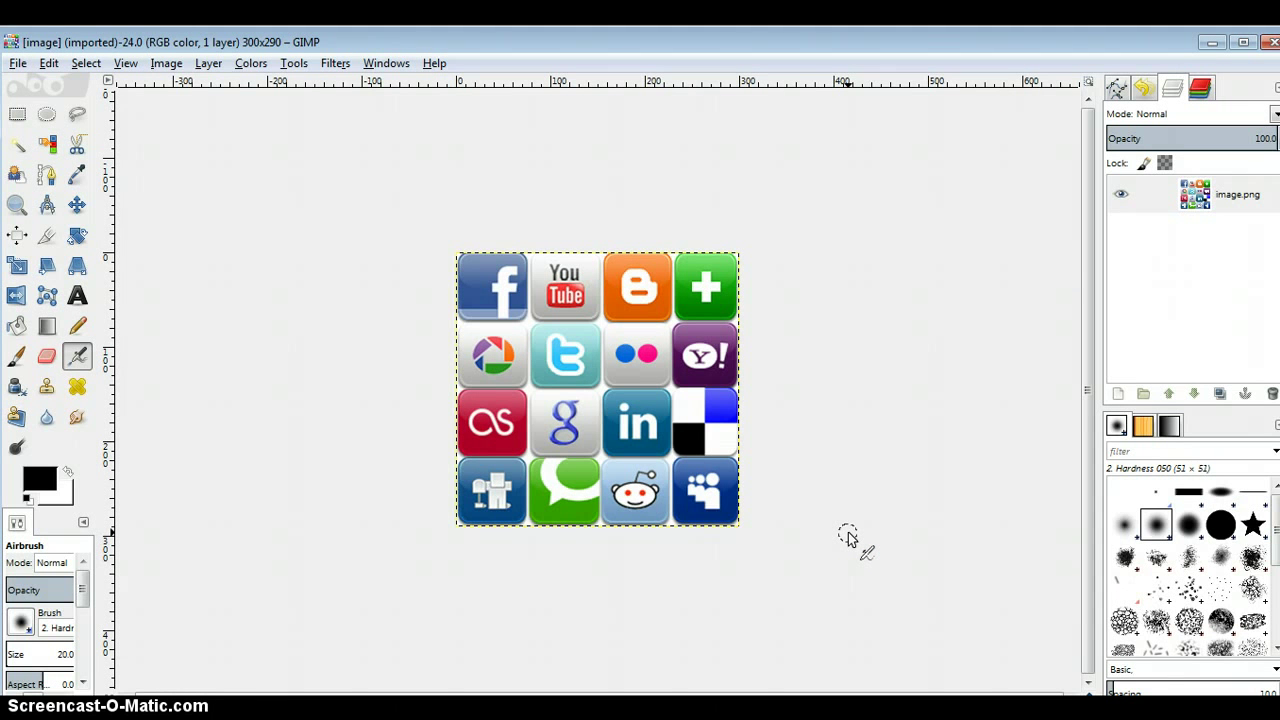
{"action": "left_click", "coordinate": [510, 292]}
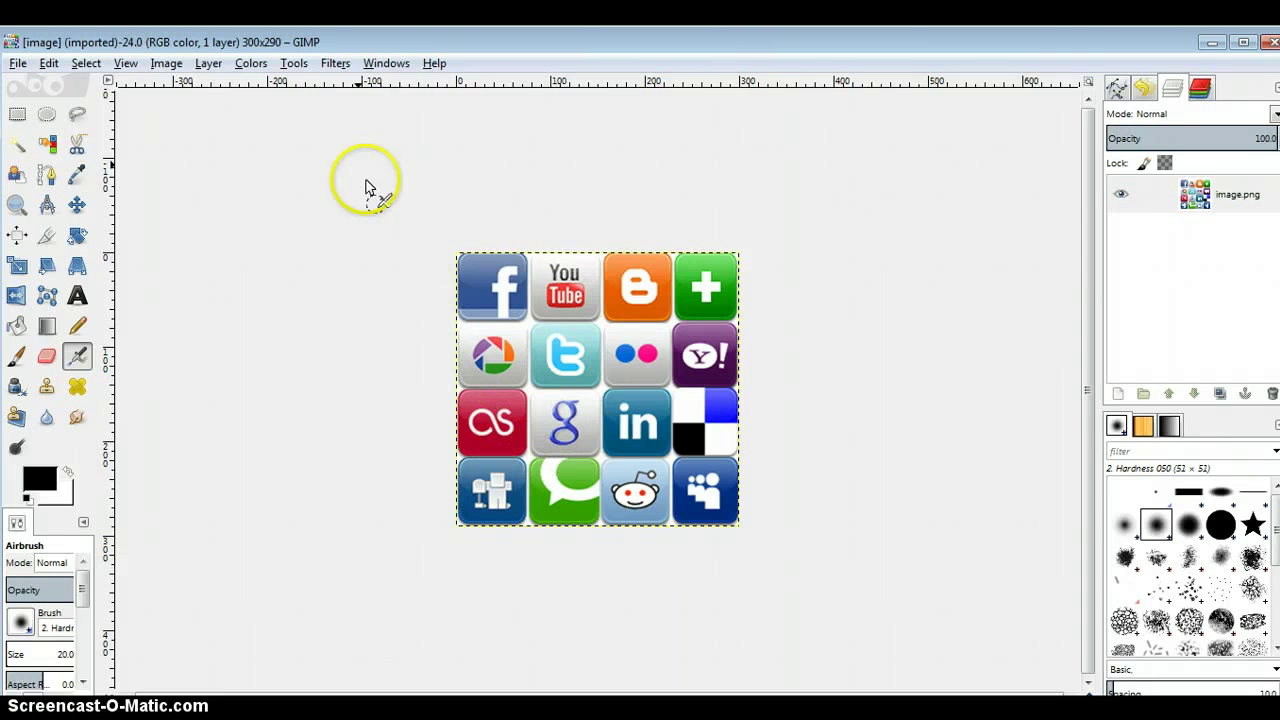
Launch the Filters > Web > Image Map editor and select its rectangle tool
{"action": "left_click", "coordinate": [333, 66]}
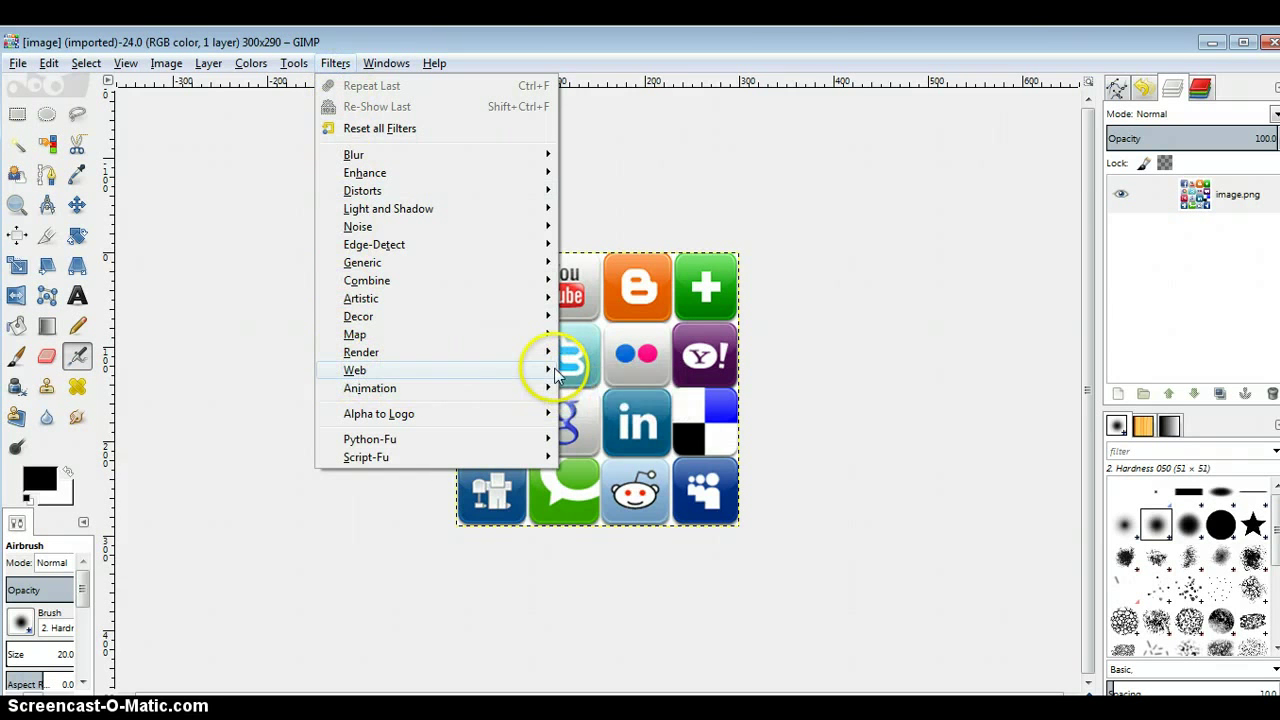
{"action": "left_click", "coordinate": [580, 372]}
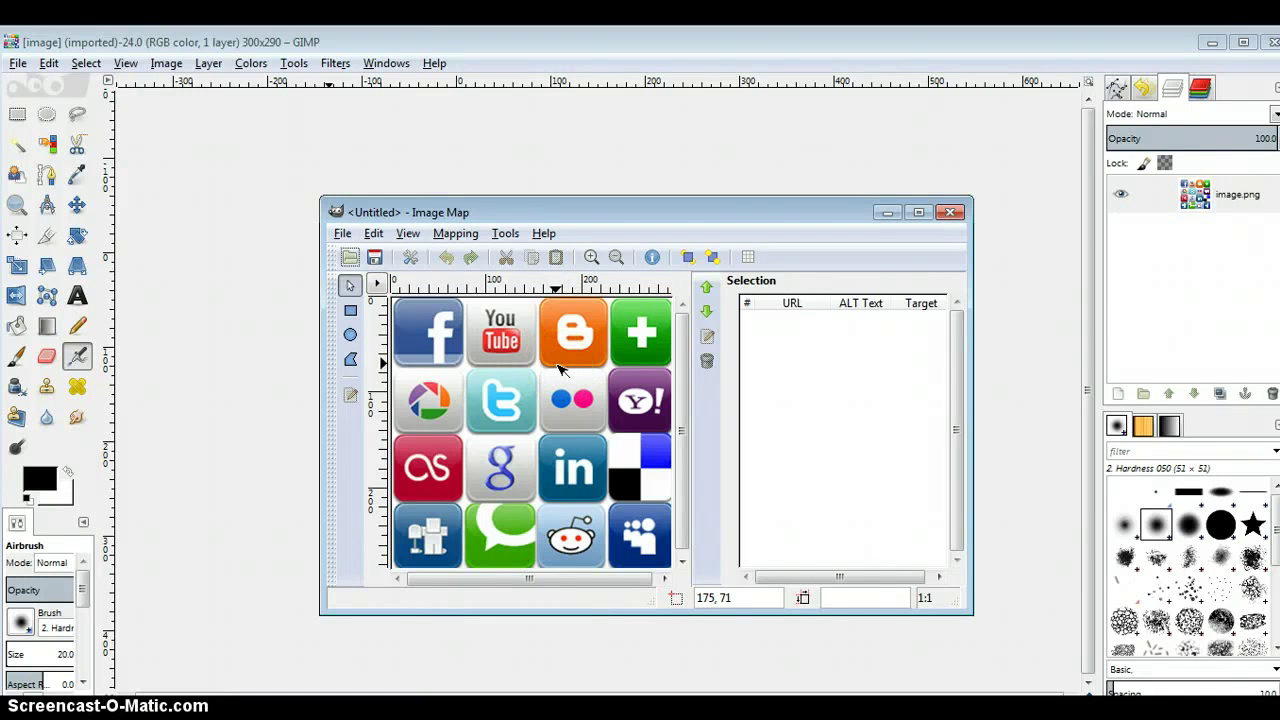
{"action": "left_click", "coordinate": [350, 311]}
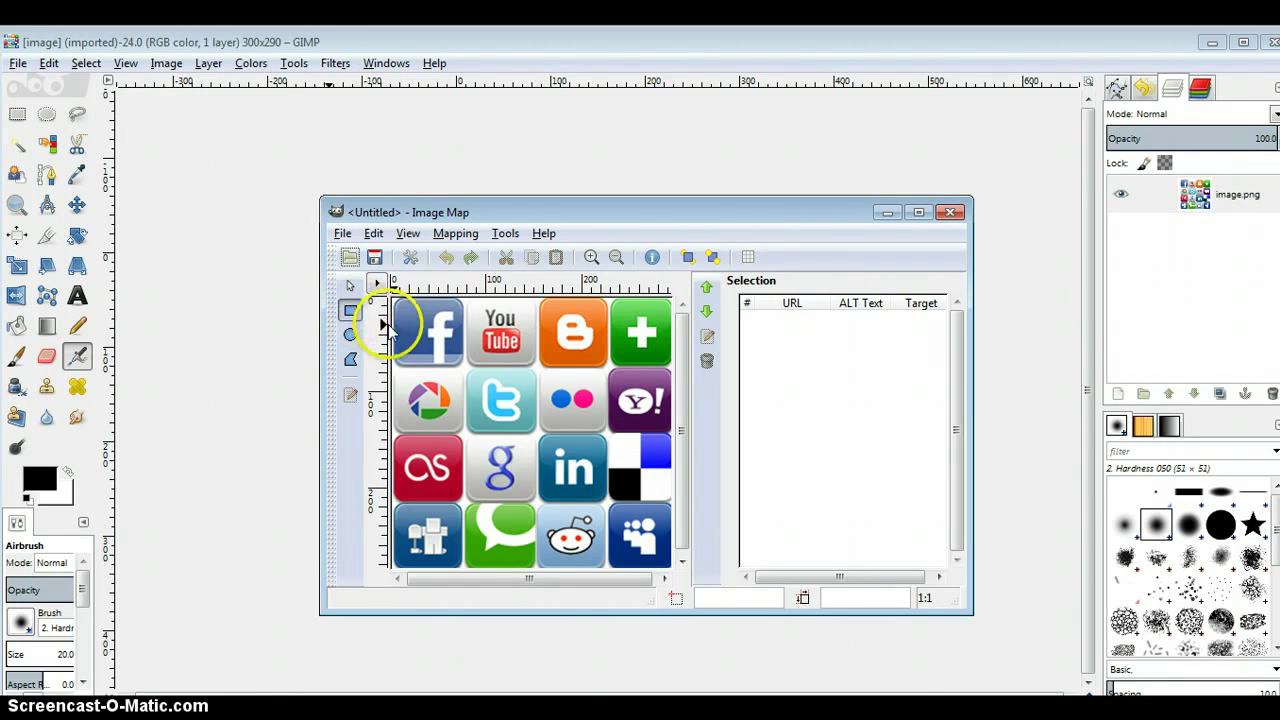
{"action": "mouse_move", "coordinate": [395, 303]}
{"action": "left_mouse_down"}
{"action": "mouse_move", "coordinate": [401, 364]}
{"action": "mouse_move", "coordinate": [465, 370]}
{"action": "left_mouse_up"}
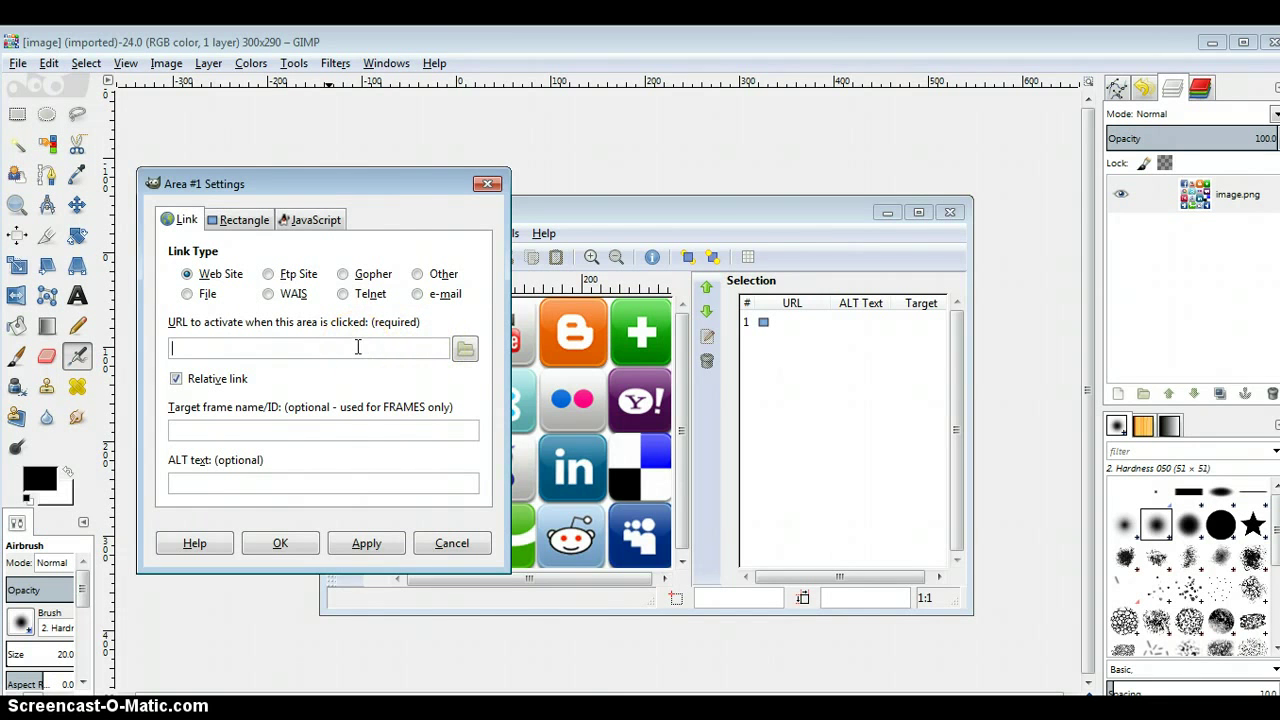
{"action": "type", "text": "www.facebook.com"}
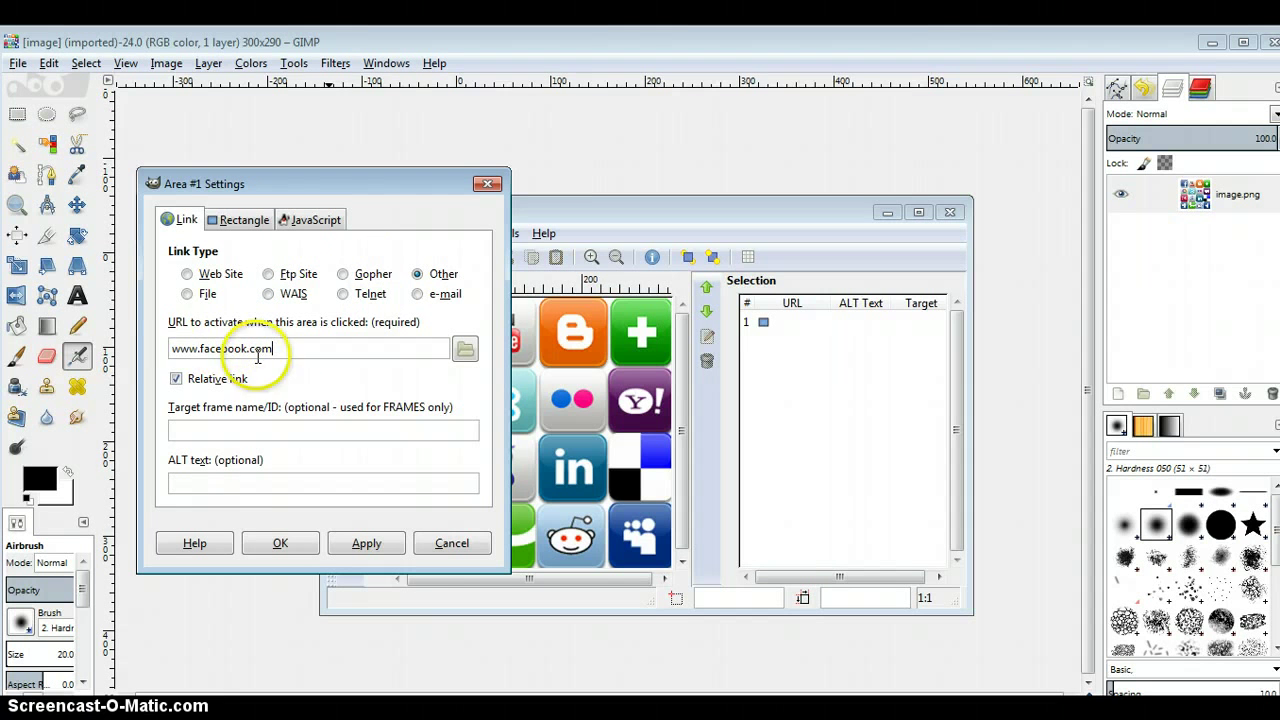
{"action": "left_click", "coordinate": [187, 275]}
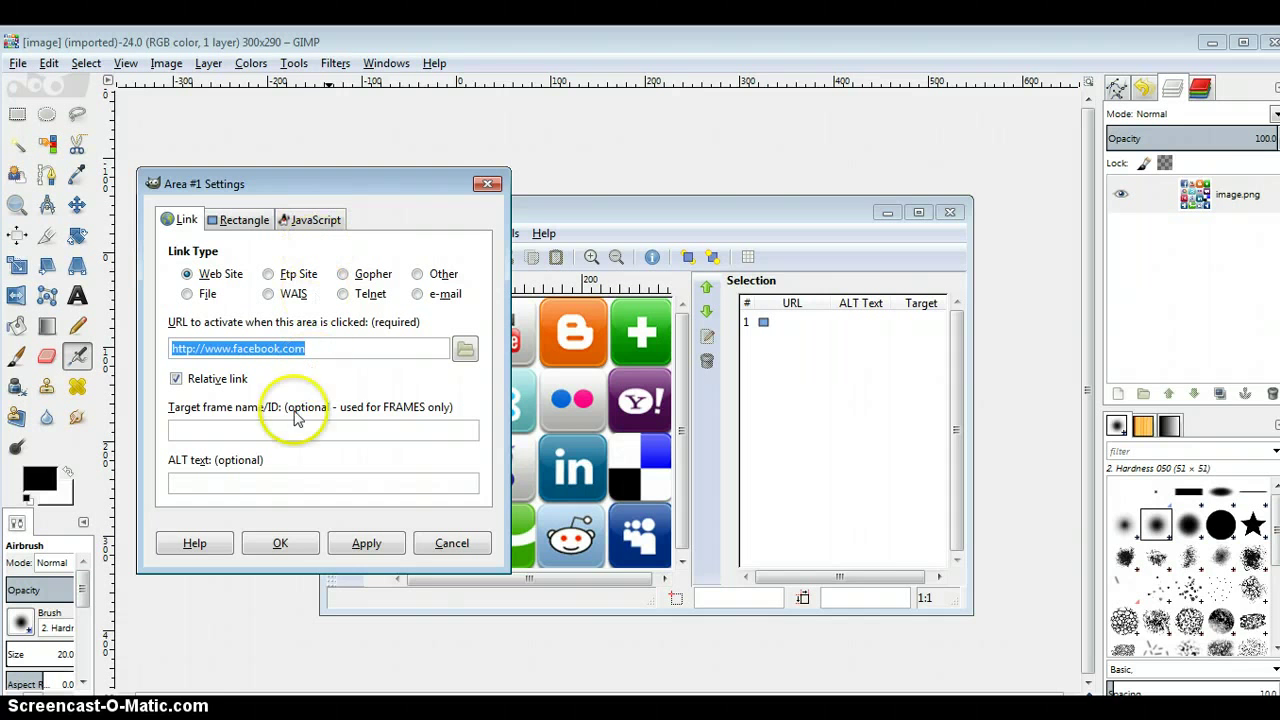
{"action": "left_click", "coordinate": [259, 431]}
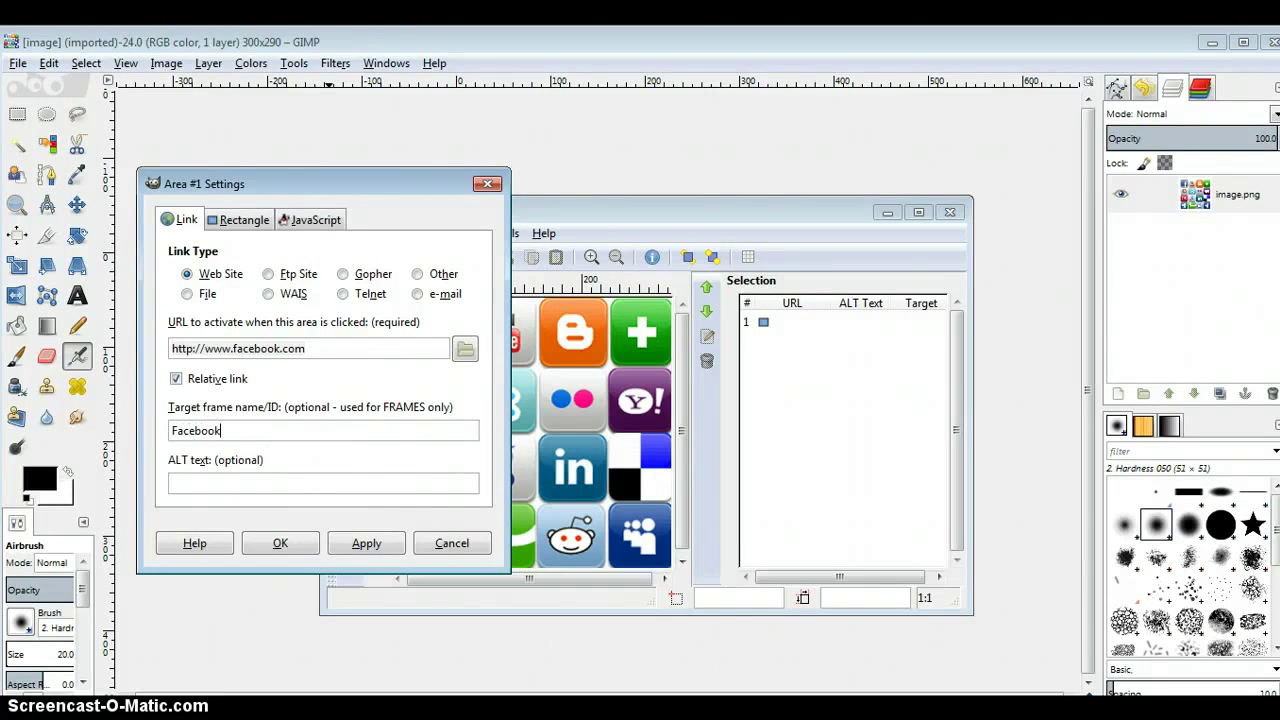
{"action": "left_click", "coordinate": [238, 482]}
{"action": "type", "text": "Facebook"}
{"action": "left_click", "coordinate": [274, 543]}
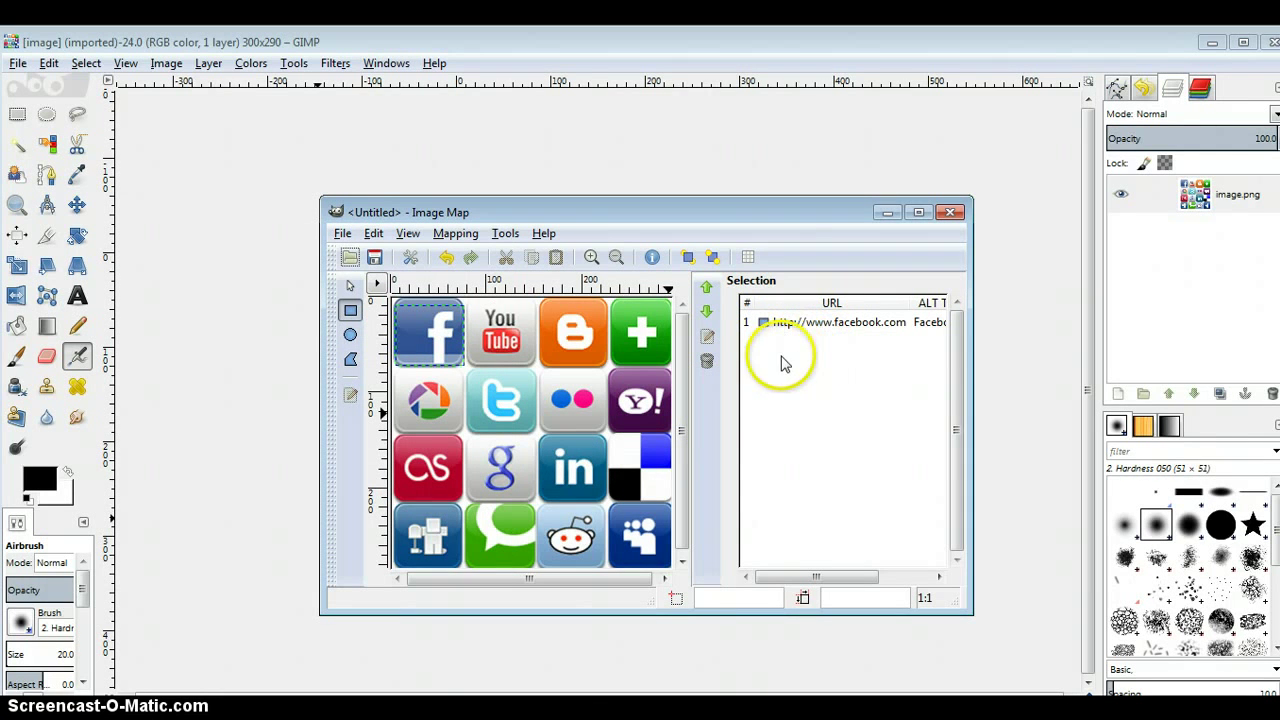
{"action": "left_click", "coordinate": [352, 311]}
{"action": "left_click_drag", "start_coordinate": [472, 305], "coordinate": [536, 360]}
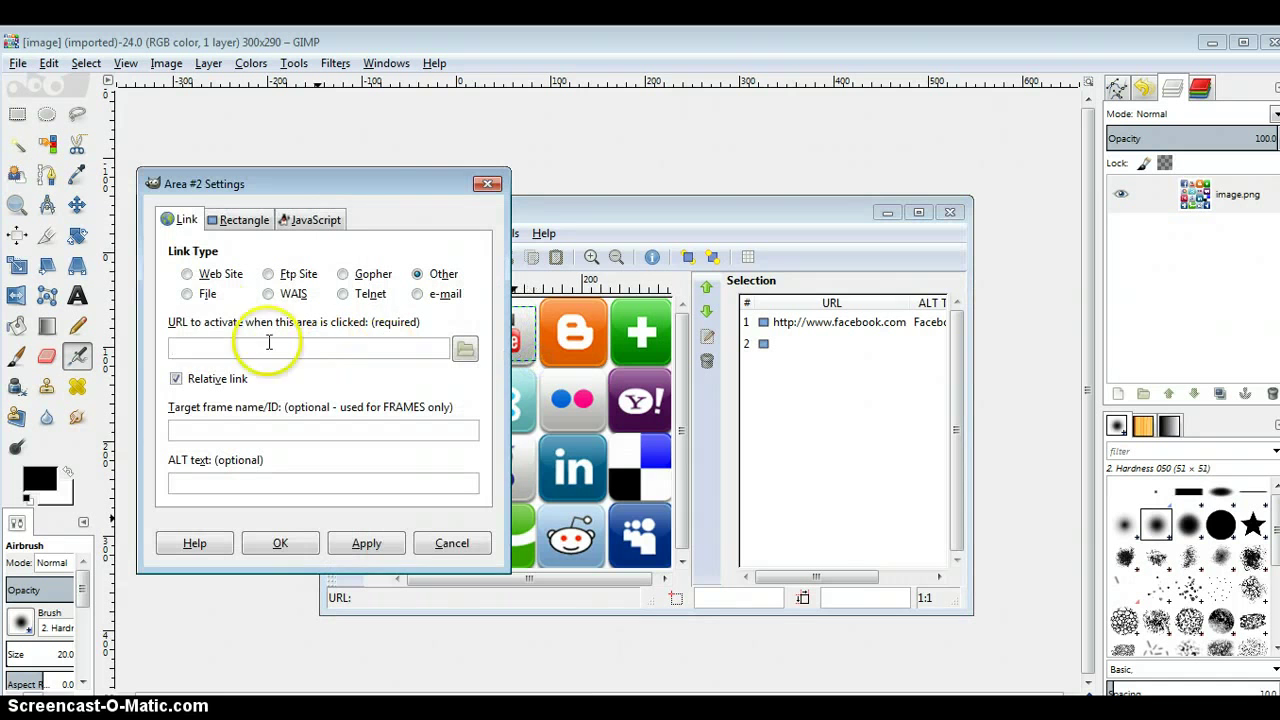
{"action": "left_click", "coordinate": [187, 274]}
{"action": "left_click", "coordinate": [235, 346]}
{"action": "left_click", "coordinate": [235, 346]}
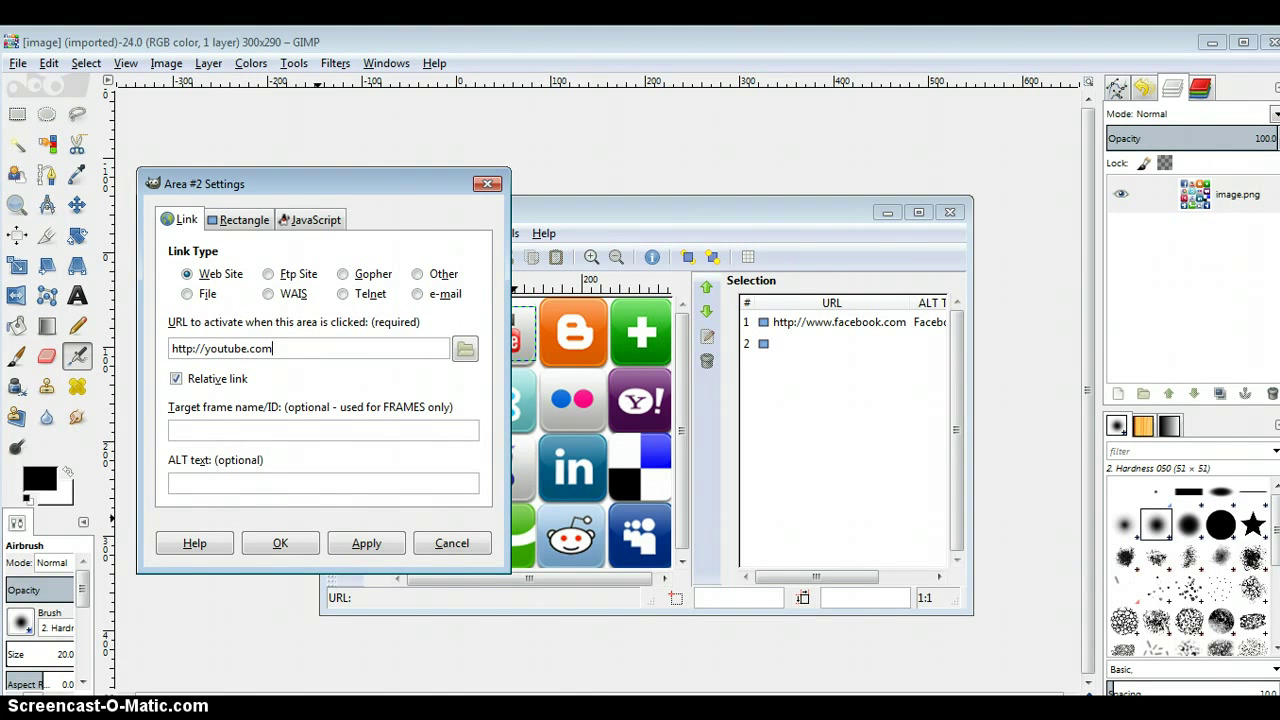
{"action": "left_click", "coordinate": [196, 428]}
{"action": "left_click", "coordinate": [185, 482]}
{"action": "left_click", "coordinate": [275, 542]}
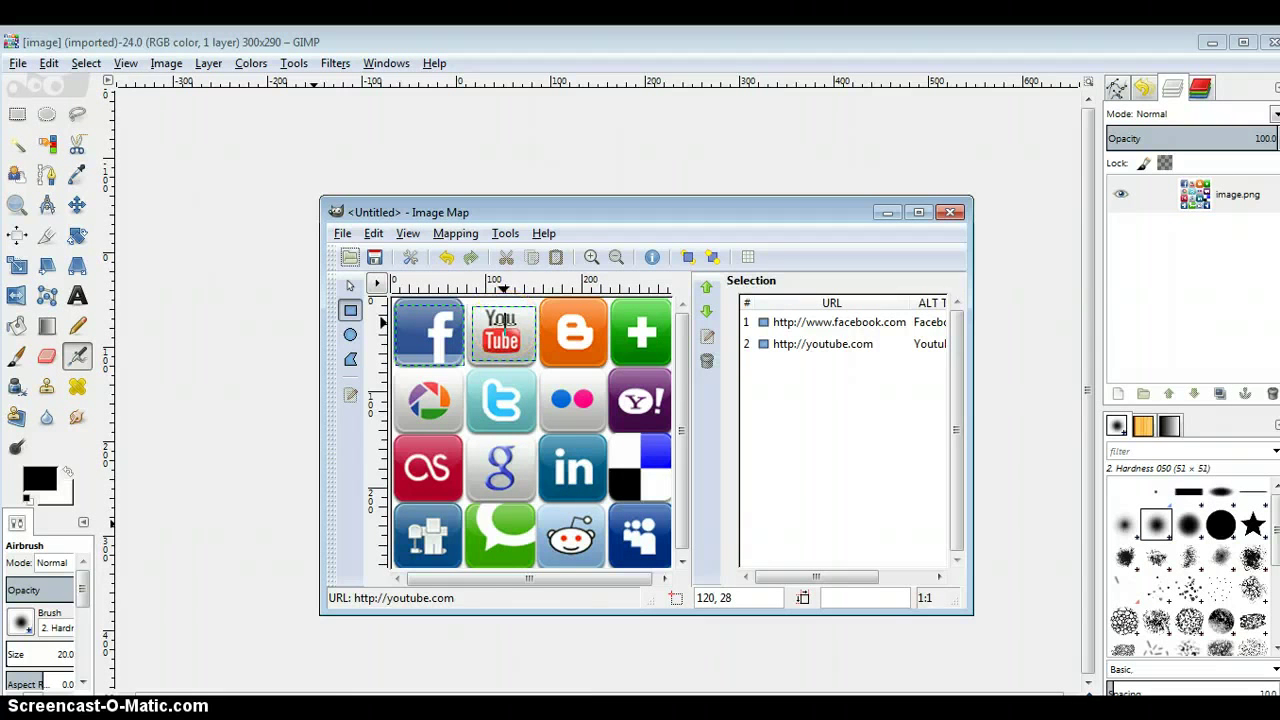
{"action": "left_click", "coordinate": [351, 336]}
{"action": "left_click", "coordinate": [352, 361]}
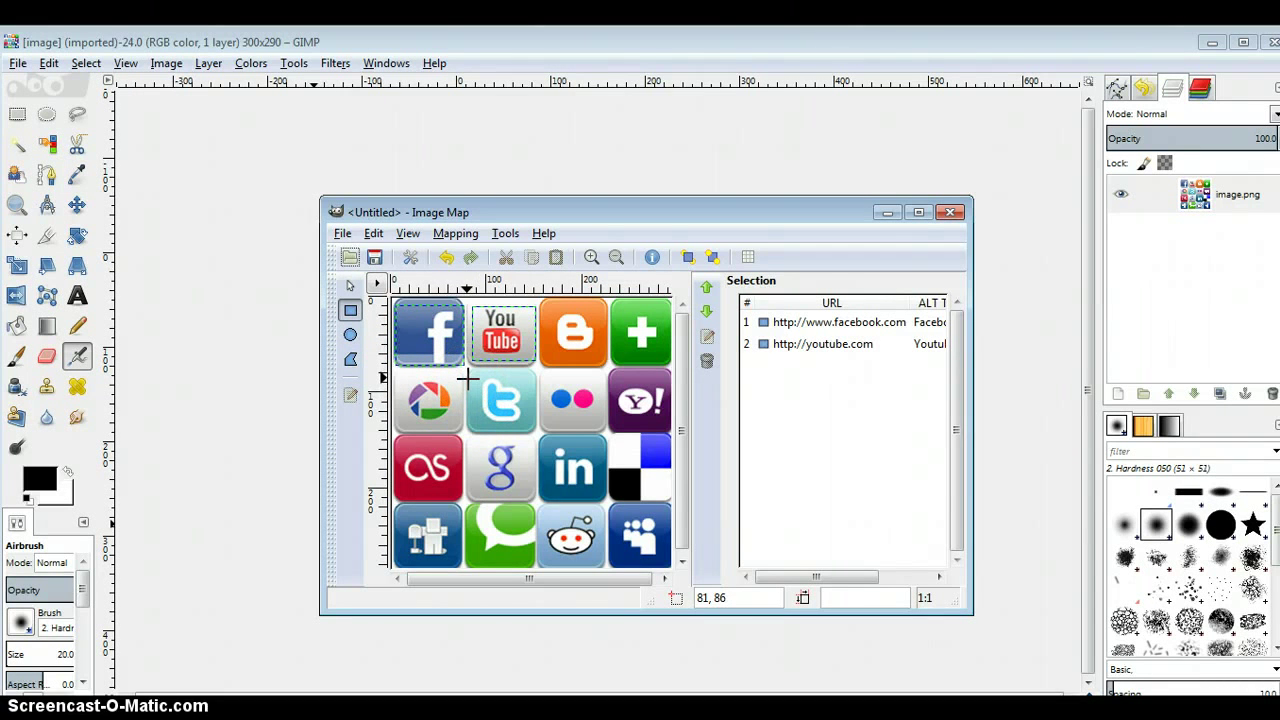
View the image map's generated HTML source, copy the markup, and close the source view
{"action": "left_click", "coordinate": [408, 233]}
{"action": "left_click", "coordinate": [428, 277]}
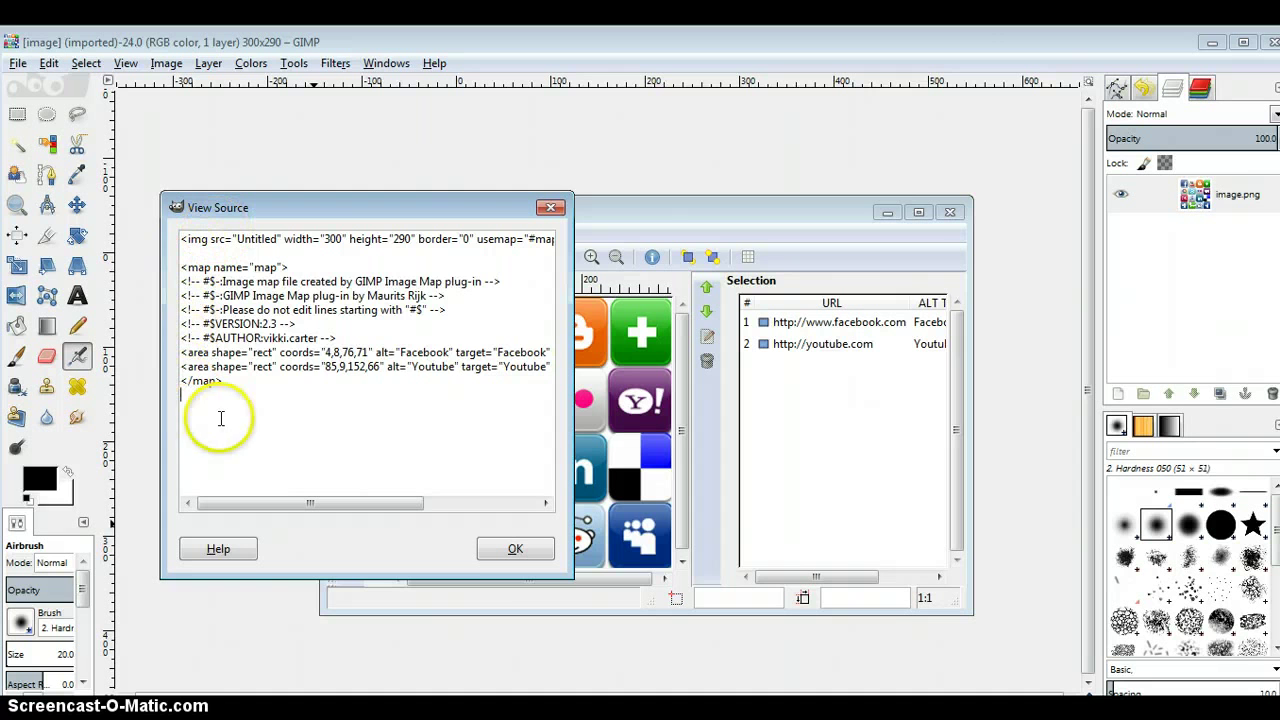
{"action": "left_click_drag", "start_coordinate": [239, 387], "coordinate": [176, 239]}
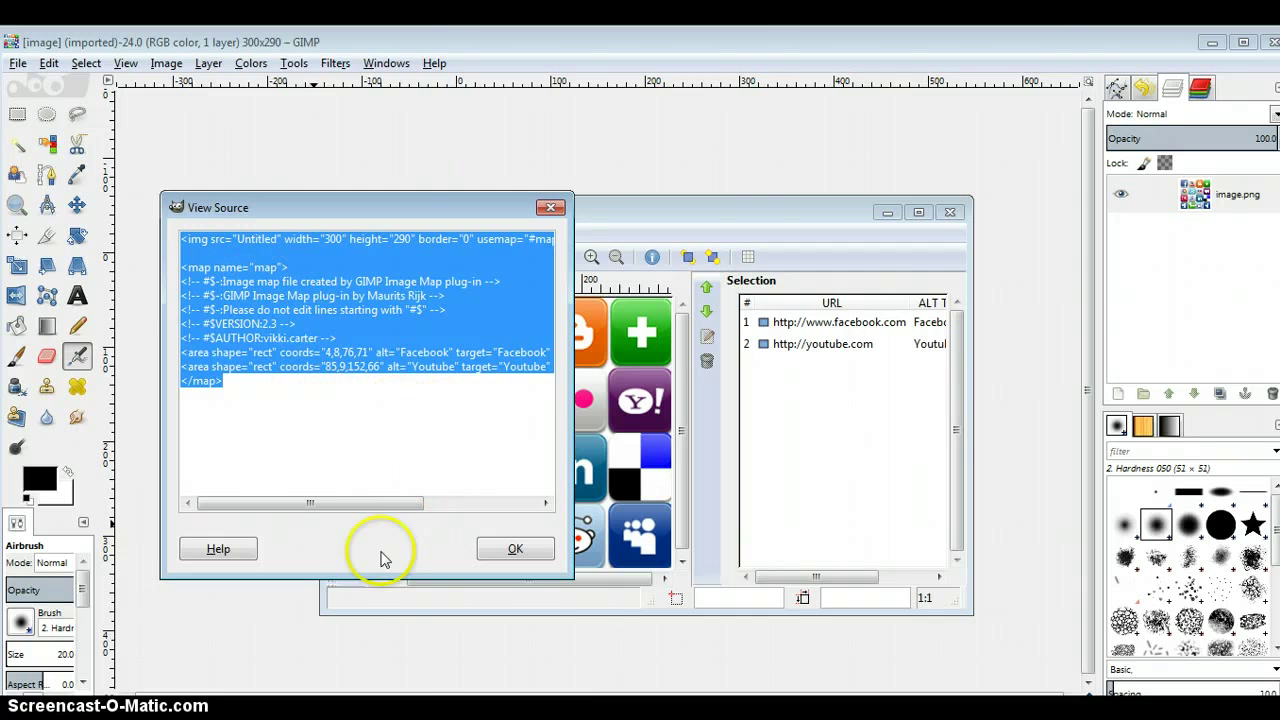
{"action": "left_click", "coordinate": [549, 208]}
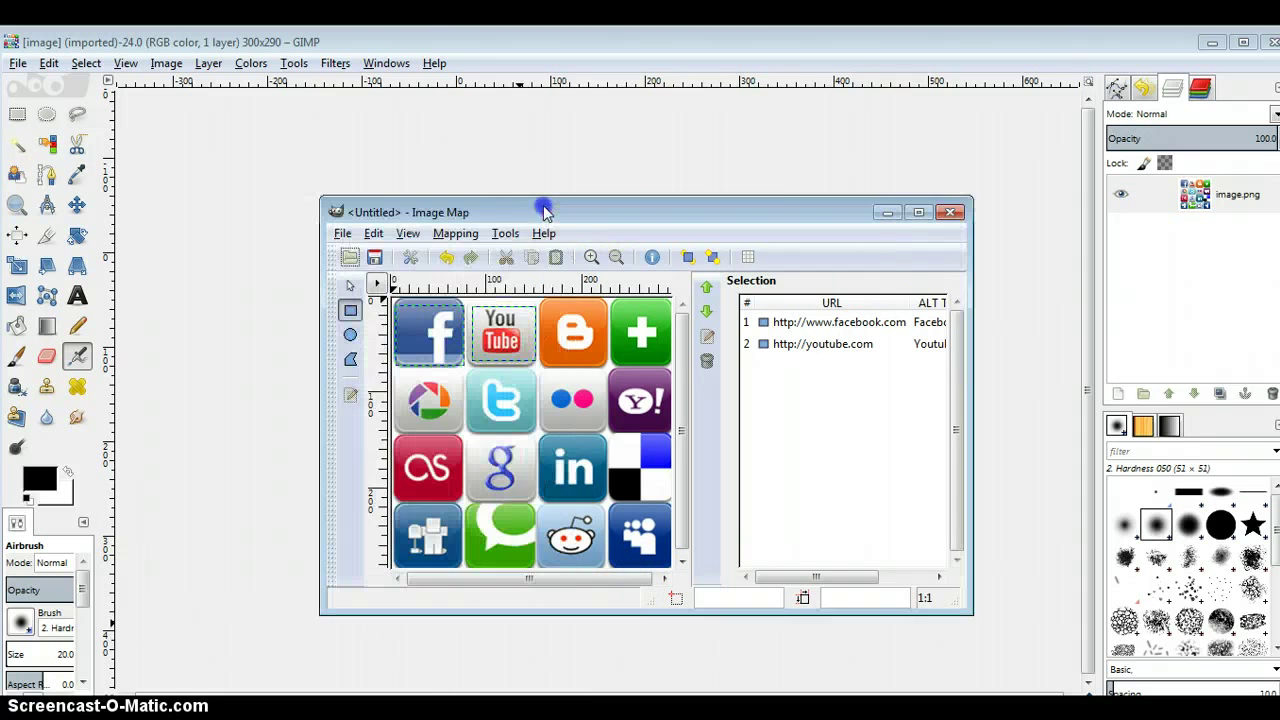
Minimize GIMP, bring Notepad++ with index.html forward, and place the cursor on empty line 20
{"action": "left_click", "coordinate": [1211, 42]}
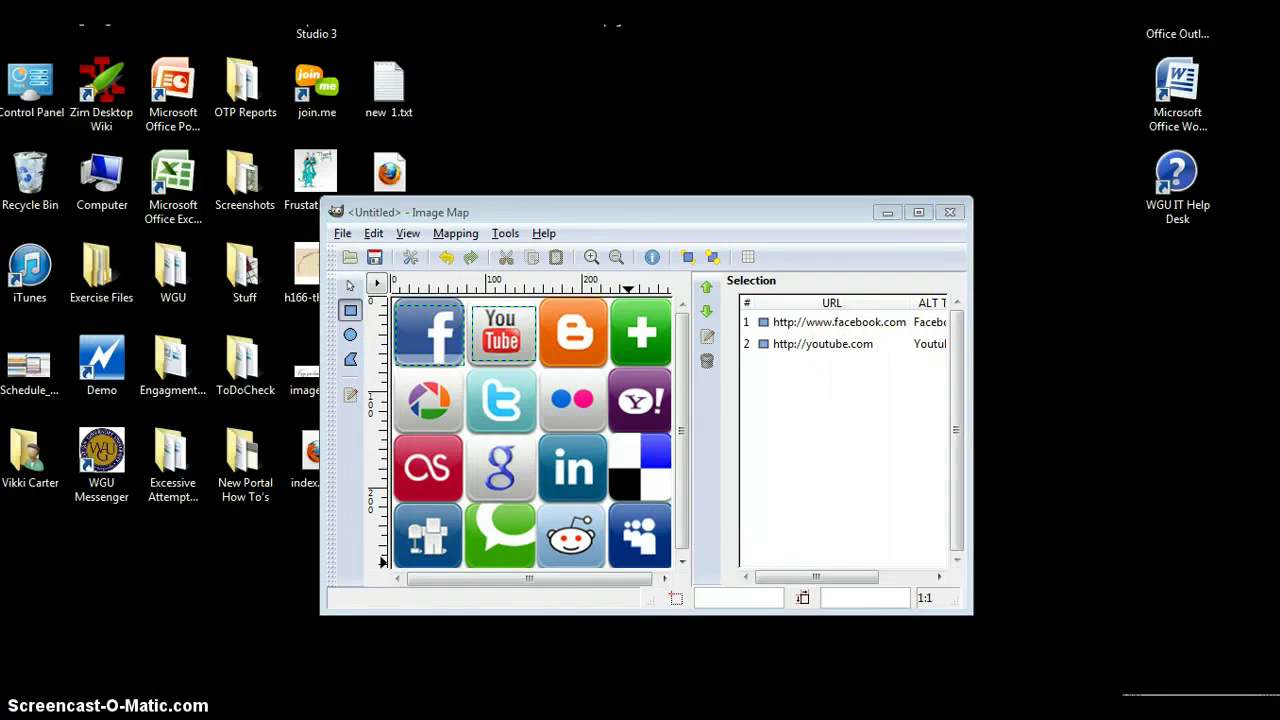
{"action": "key", "text": "alt+Tab"}
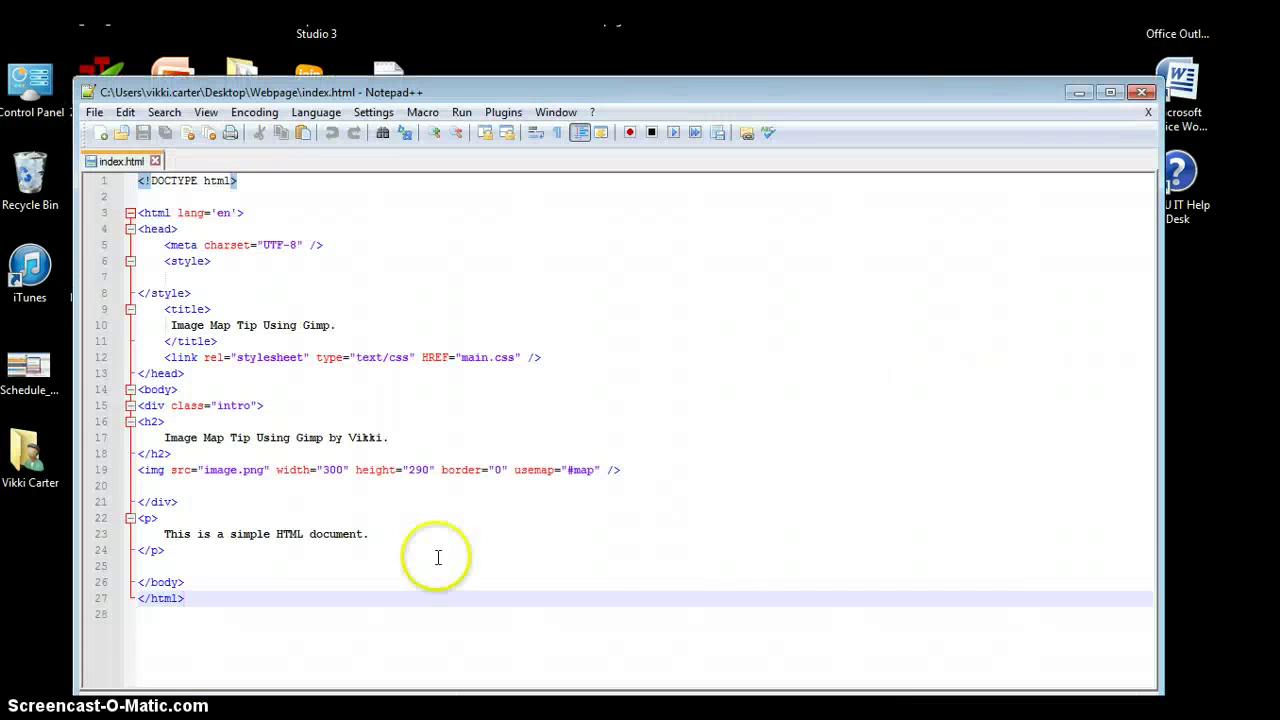
{"action": "left_click", "coordinate": [228, 485]}
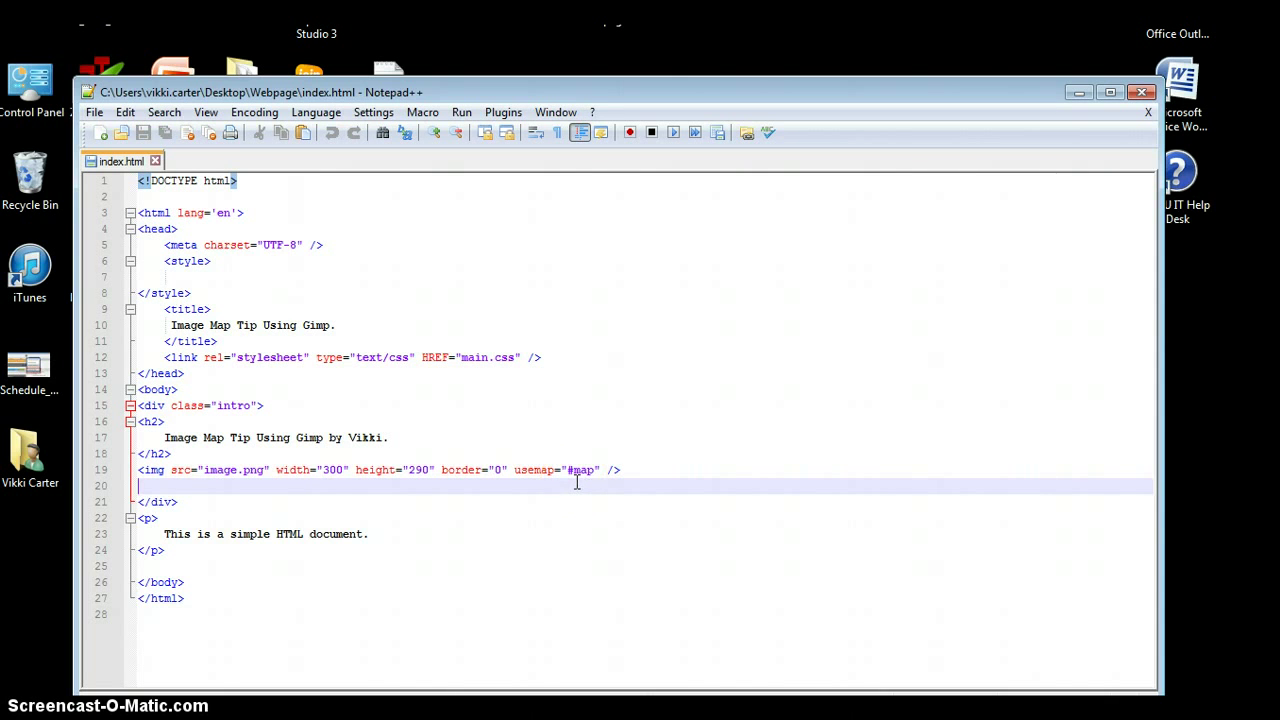
Paste the image-map markup and delete the duplicate Untitled img tag on line 20
{"action": "type", "text": "<img src=\"Untitled\" width=\"300\" height=\"290\" border=\"0\" usemap=\"#map\" />  <map name=\"map\"> <!-- #$-:Image map file created by GIMP Image Map plug-in --> <!-- #$-:GIMP Image Map plug-in by Maurits Rijk --> <!-- #$-:Please do not edit lines starting with \"#$\" --> <!-- #$VERSION:2.3 --> <!-- #$AUTHOR:vikki.carter --> <area shape=\"rect\" coords=\"4,8,76,71\" alt=\"Facebook\" target=\"Facebook\" href=\"http://www.facebook.com\" /> <area shape=\"rect\" coords=\"85,9,152,66\" alt=\"Youtube\" target=\"Youtube\" href=\"http://youtube.com\" /> </map>"}
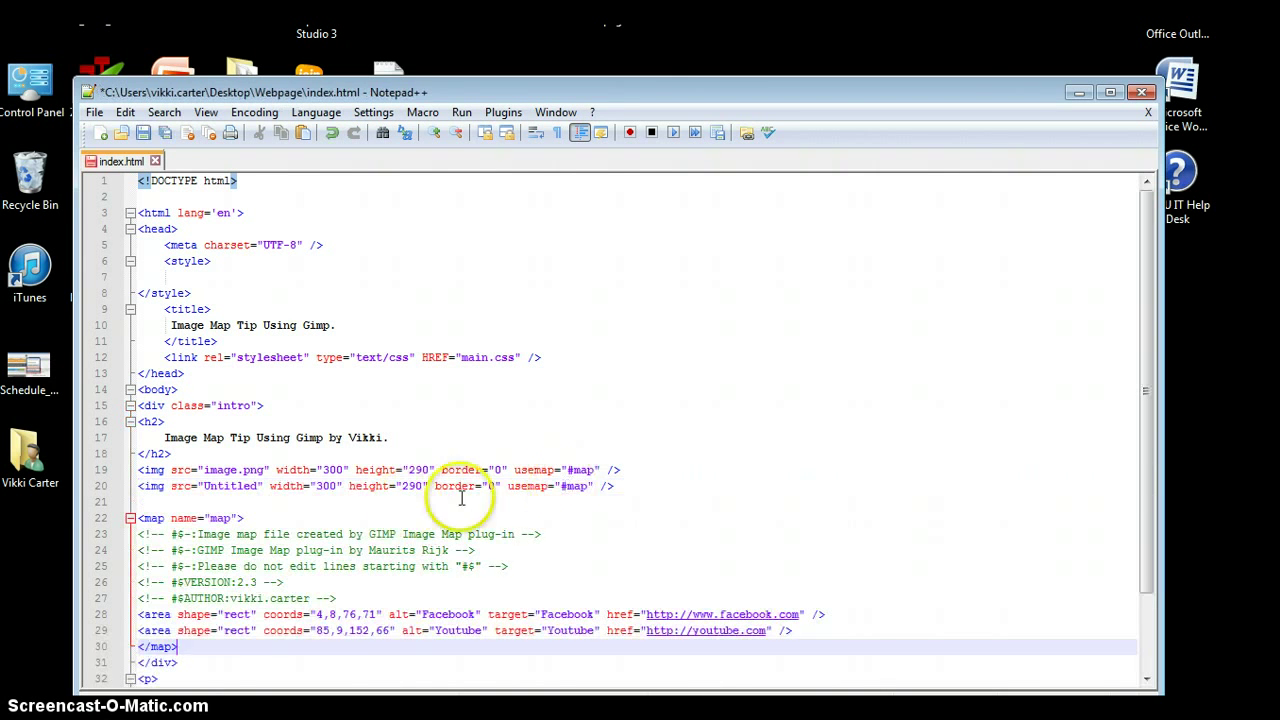
{"action": "left_click_drag", "start_coordinate": [616, 488], "coordinate": [141, 488]}
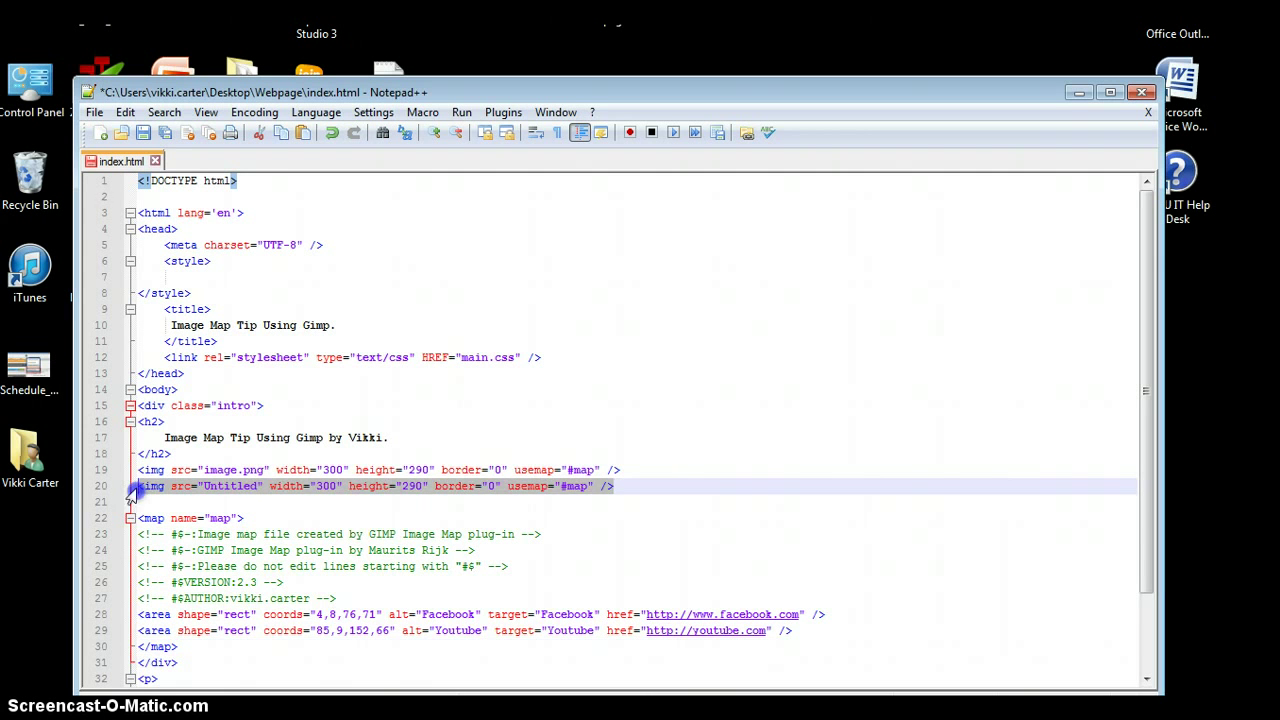
{"action": "key", "text": "BackSpace"}
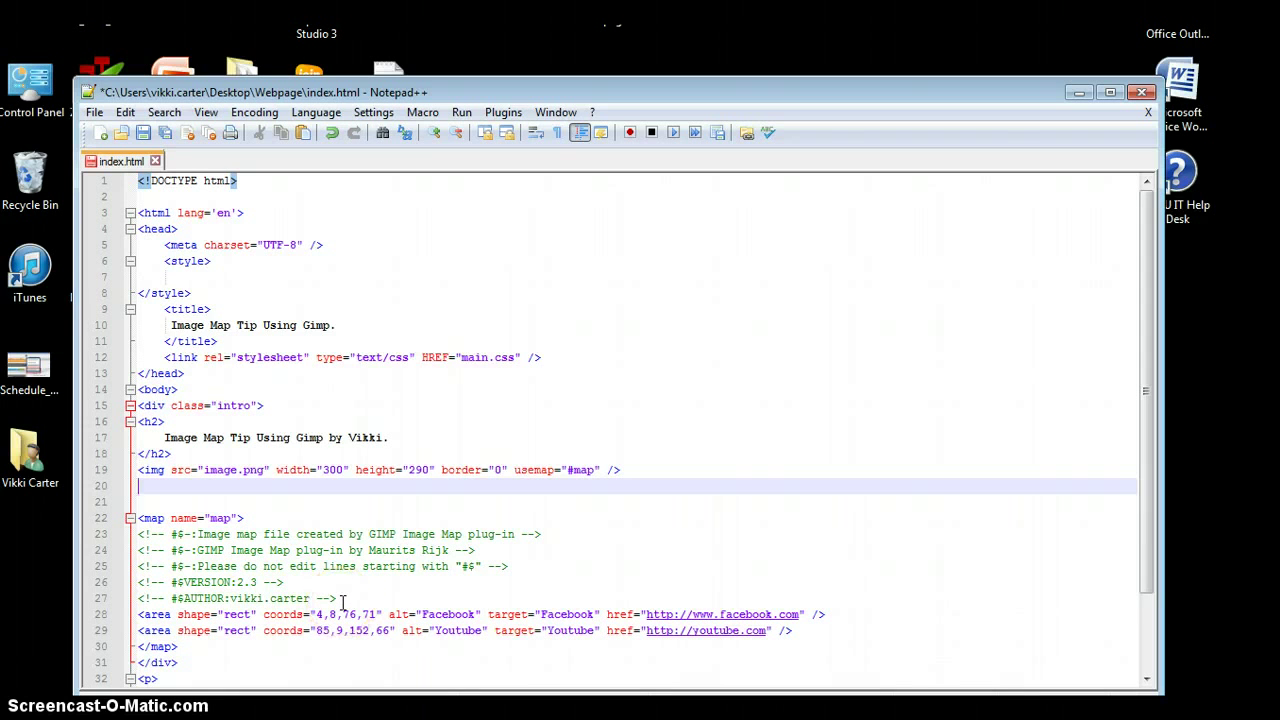
Delete the GIMP plugin comment lines 23–27 and save index.html
{"action": "left_click_drag", "start_coordinate": [349, 598], "coordinate": [141, 534]}
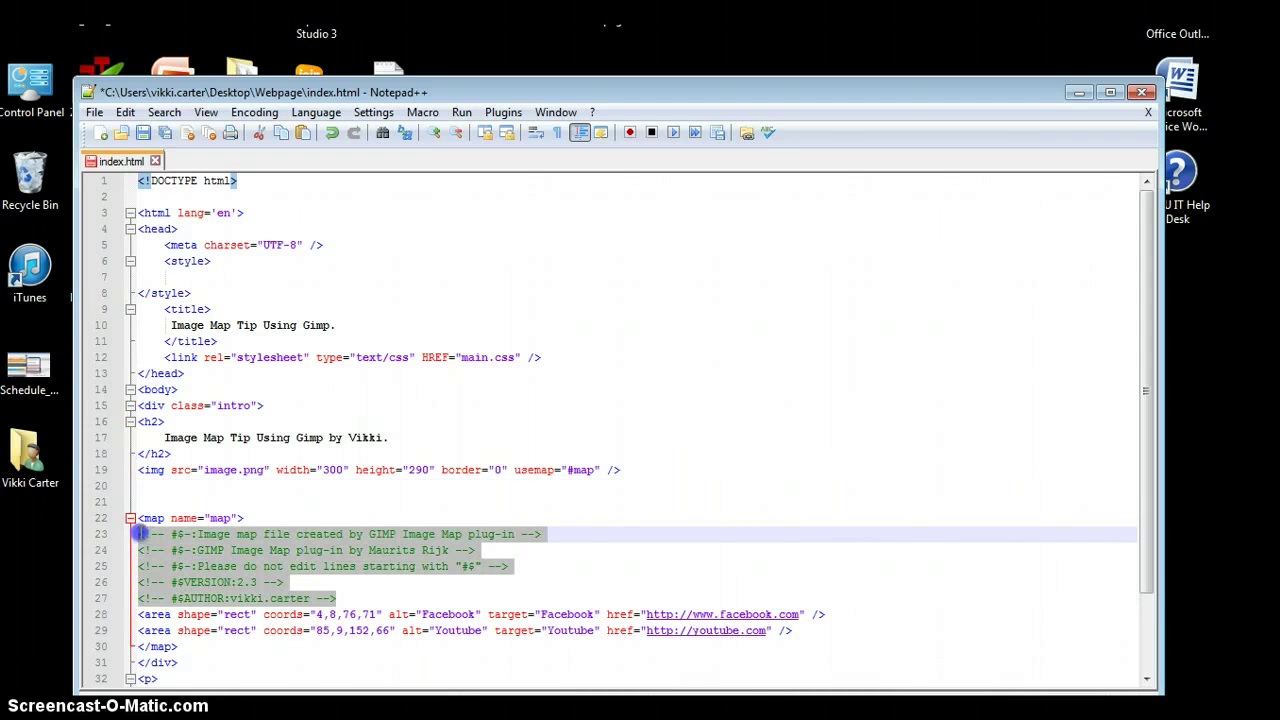
{"action": "key", "text": "Delete"}
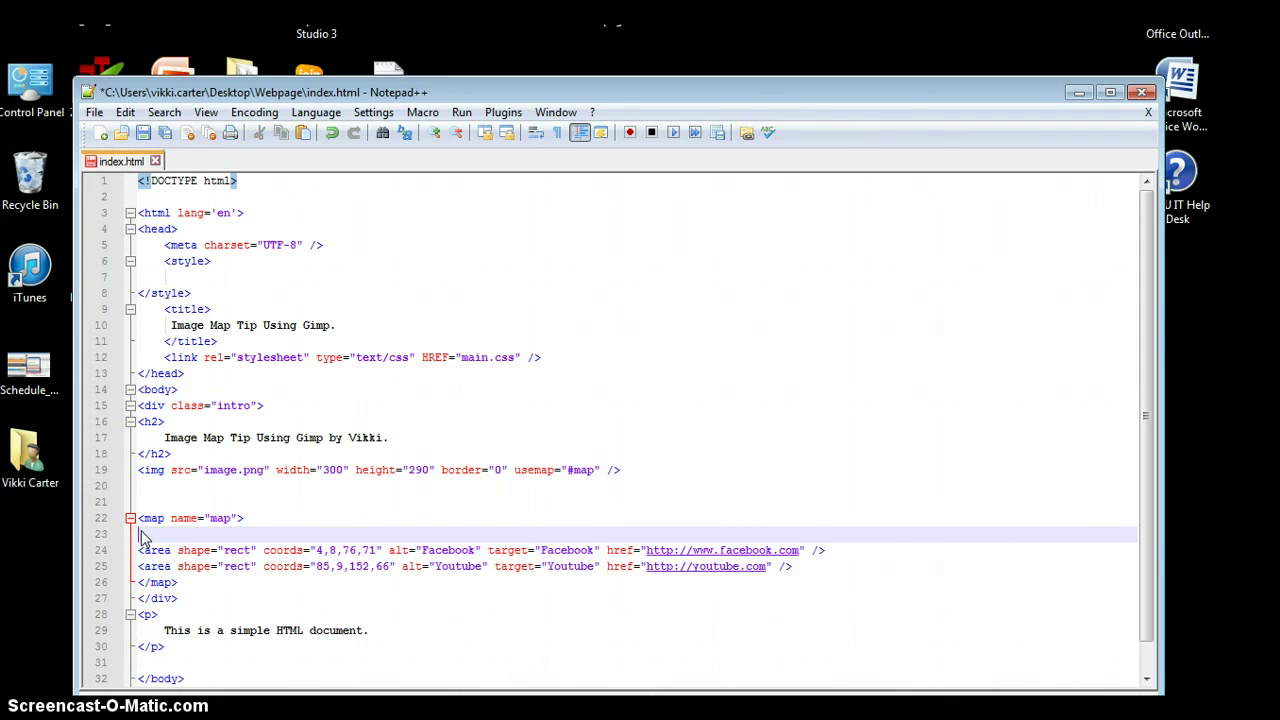
{"action": "left_click", "coordinate": [143, 133]}
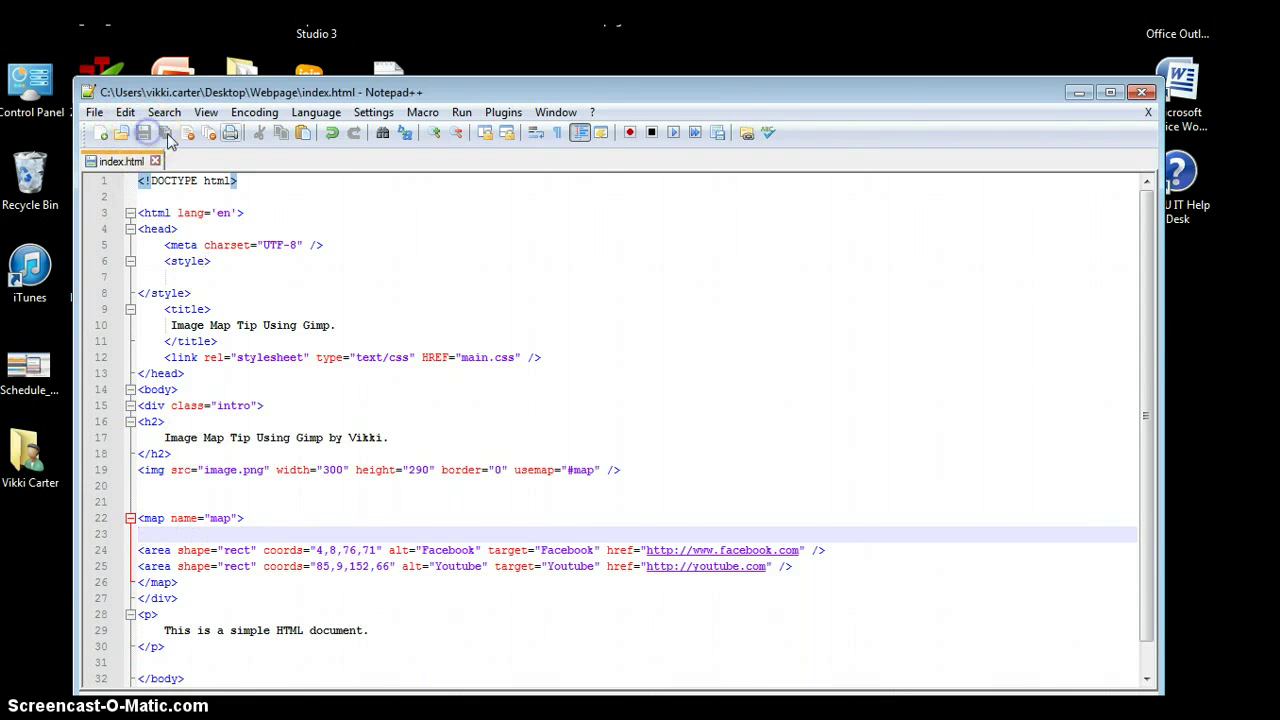
Launch index.html in Firefox from Notepad++ and follow the Facebook icon's map link
{"action": "left_click", "coordinate": [460, 113]}
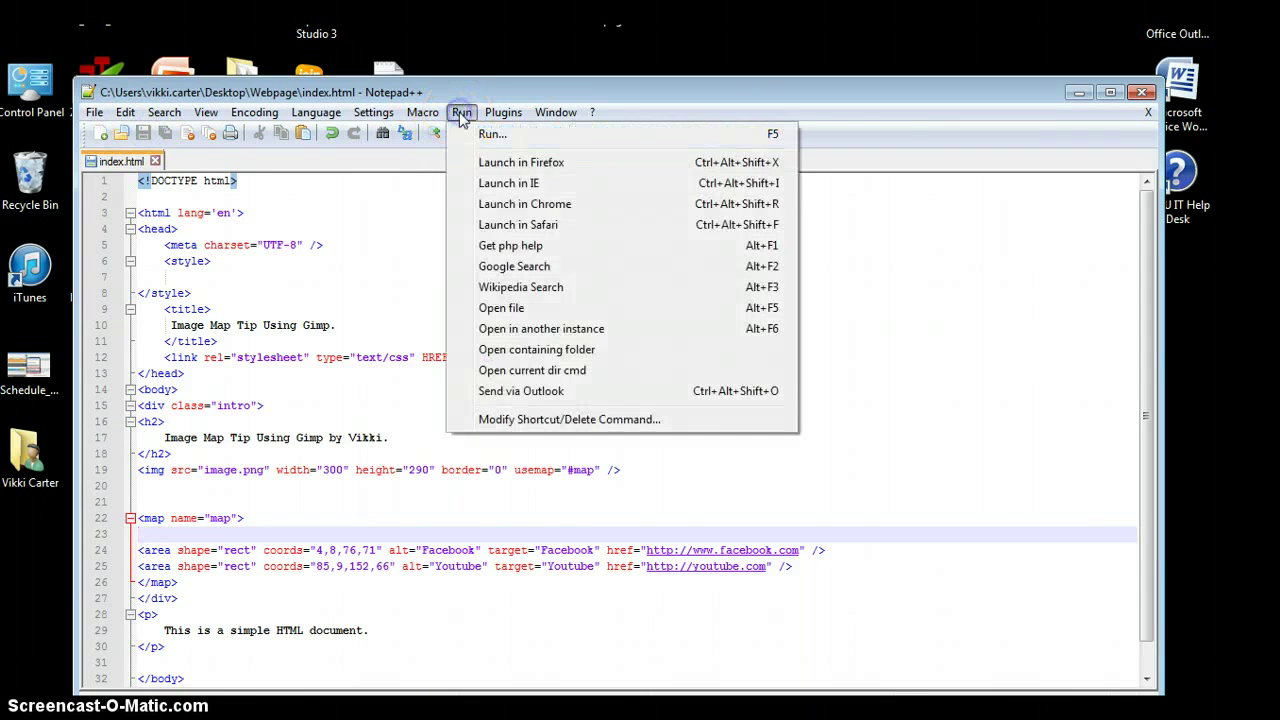
{"action": "left_click", "coordinate": [490, 164]}
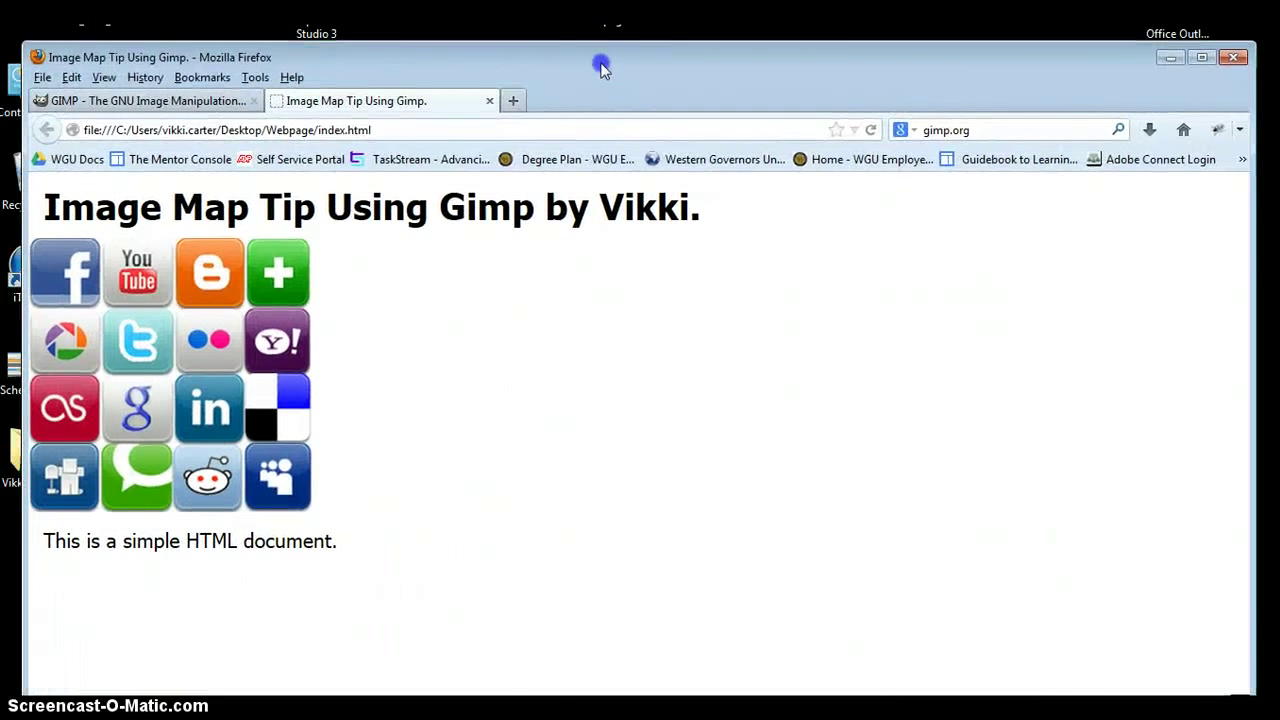
{"action": "left_click_drag", "start_coordinate": [600, 66], "coordinate": [601, 66]}
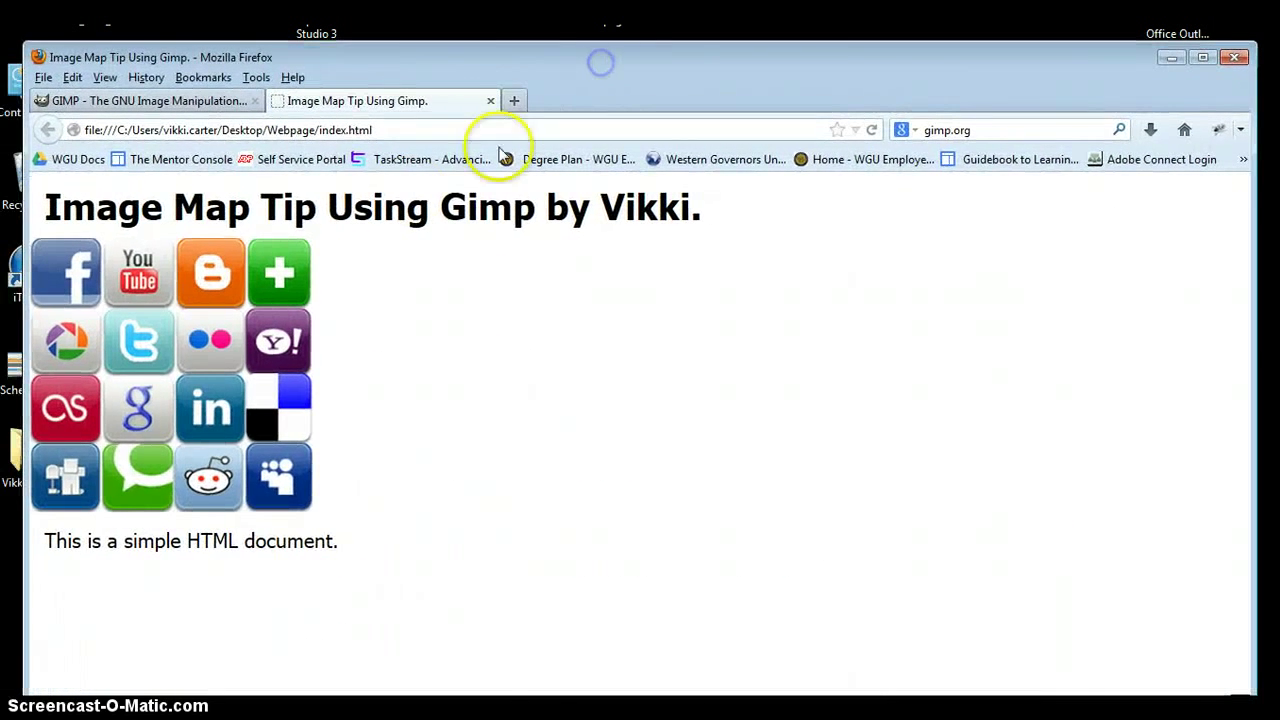
{"action": "left_click", "coordinate": [87, 262]}
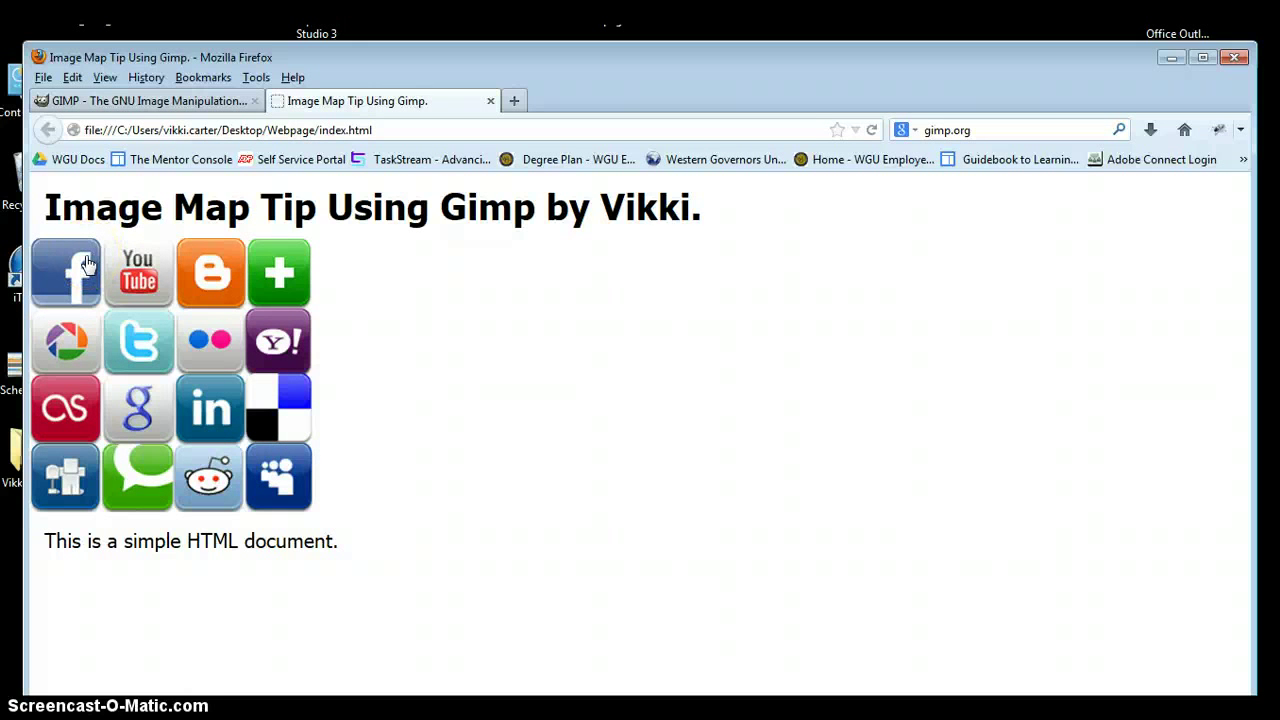
Close the Facebook tab, follow the YouTube area to load youtube.com, then close that tab
{"action": "left_click", "coordinate": [83, 262]}
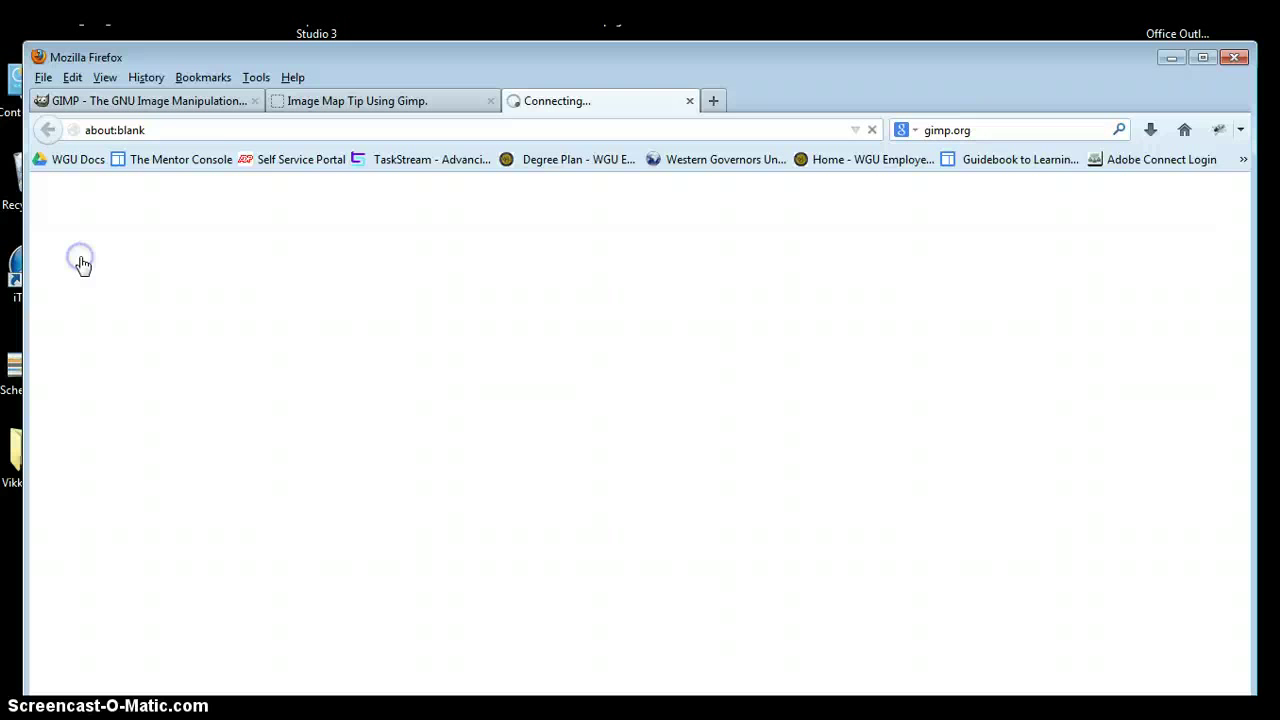
{"action": "left_click", "coordinate": [86, 266]}
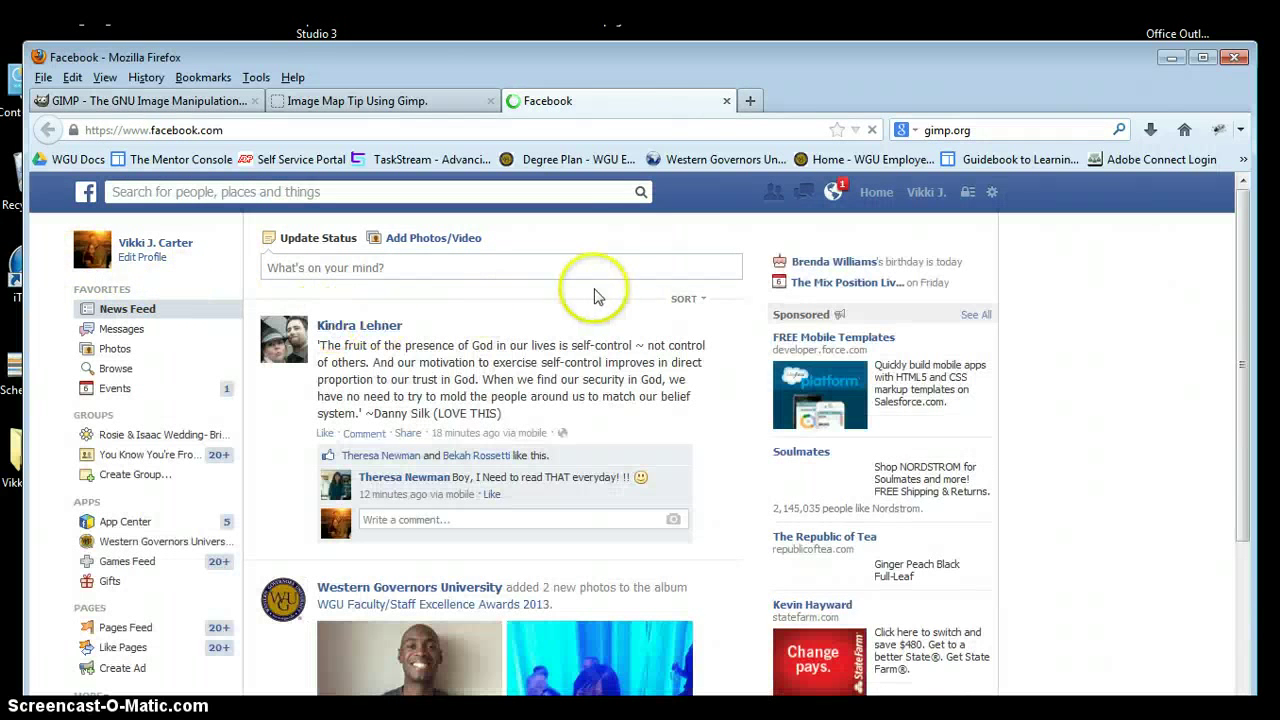
{"action": "left_click", "coordinate": [729, 101]}
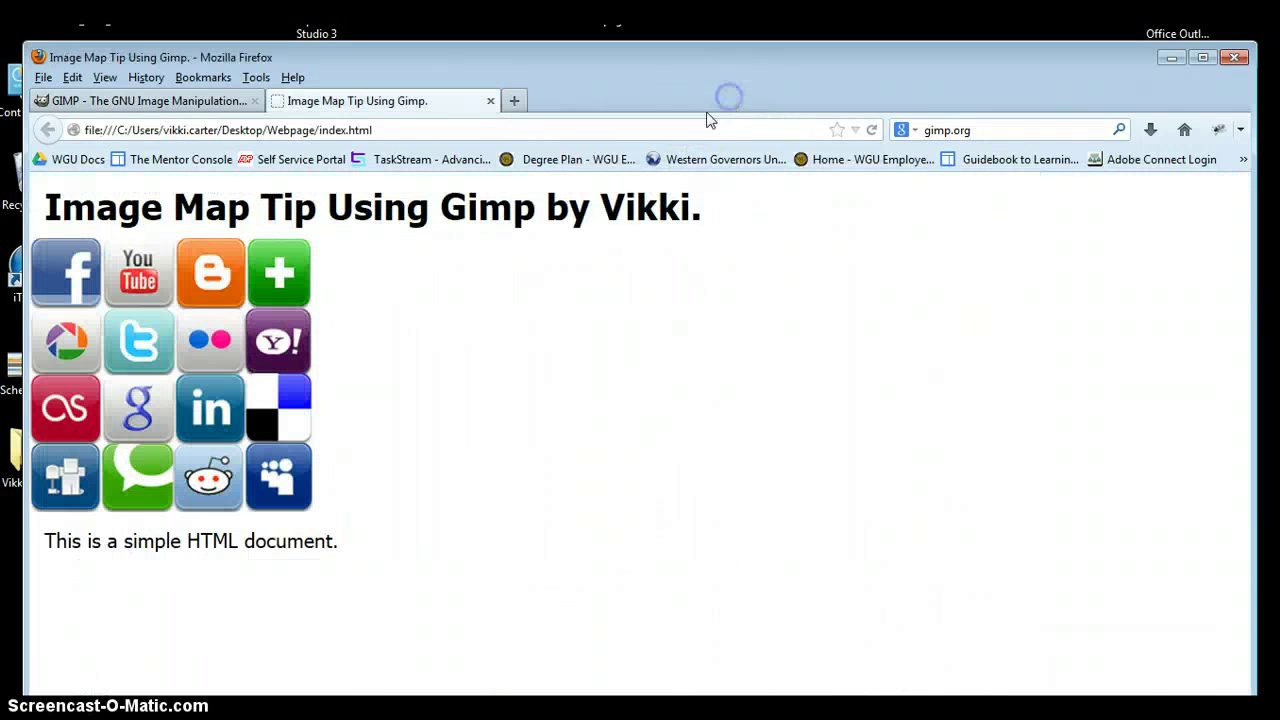
{"action": "left_click", "coordinate": [133, 268]}
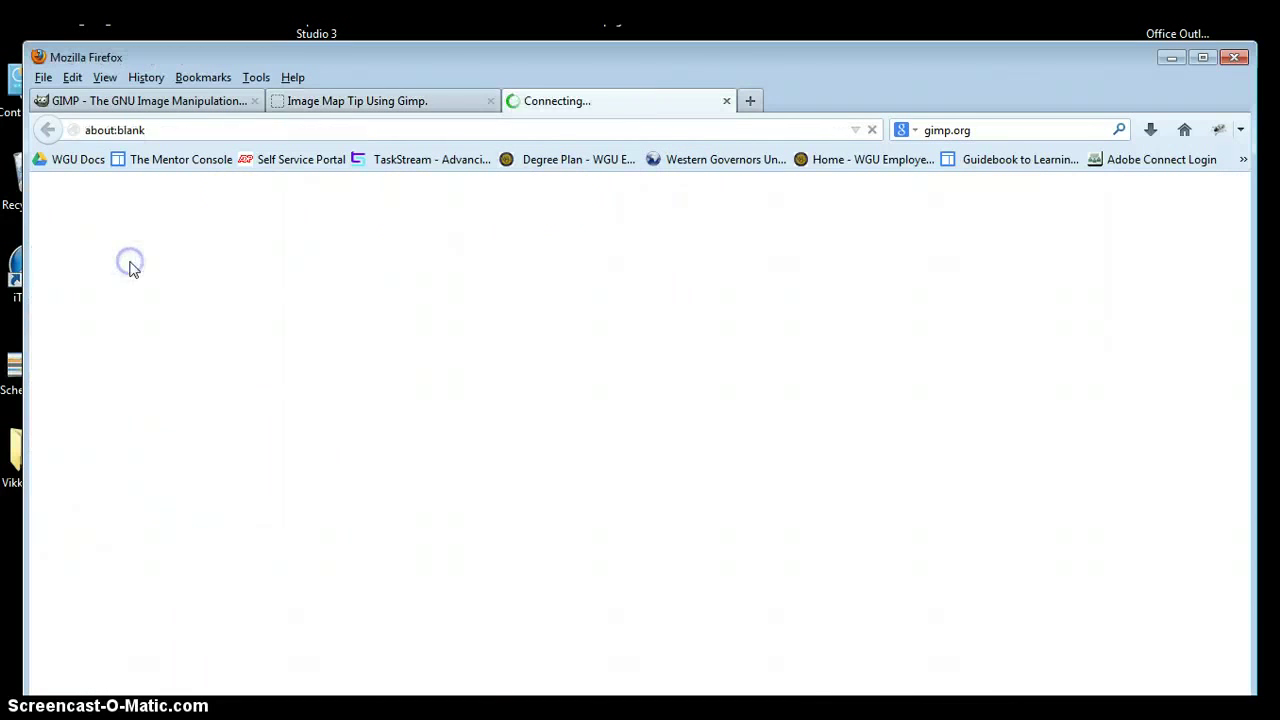
{"action": "left_click", "coordinate": [838, 302]}
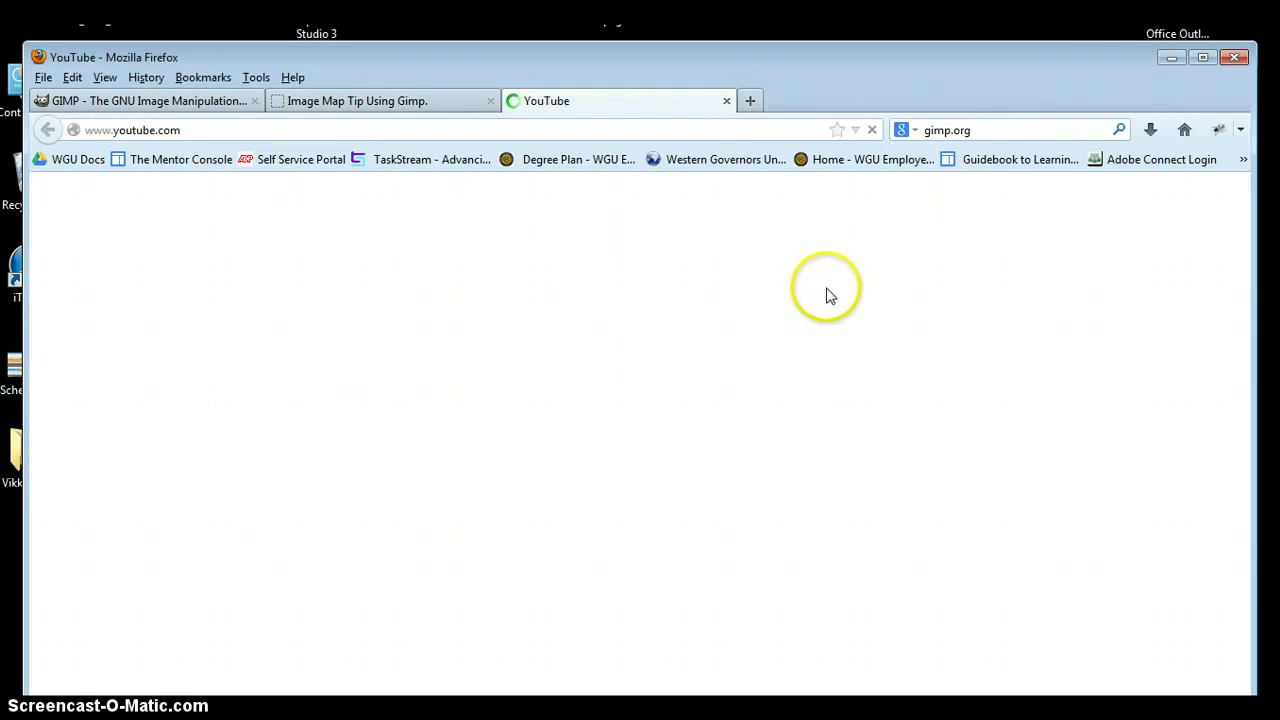
{"action": "left_click", "coordinate": [727, 103]}
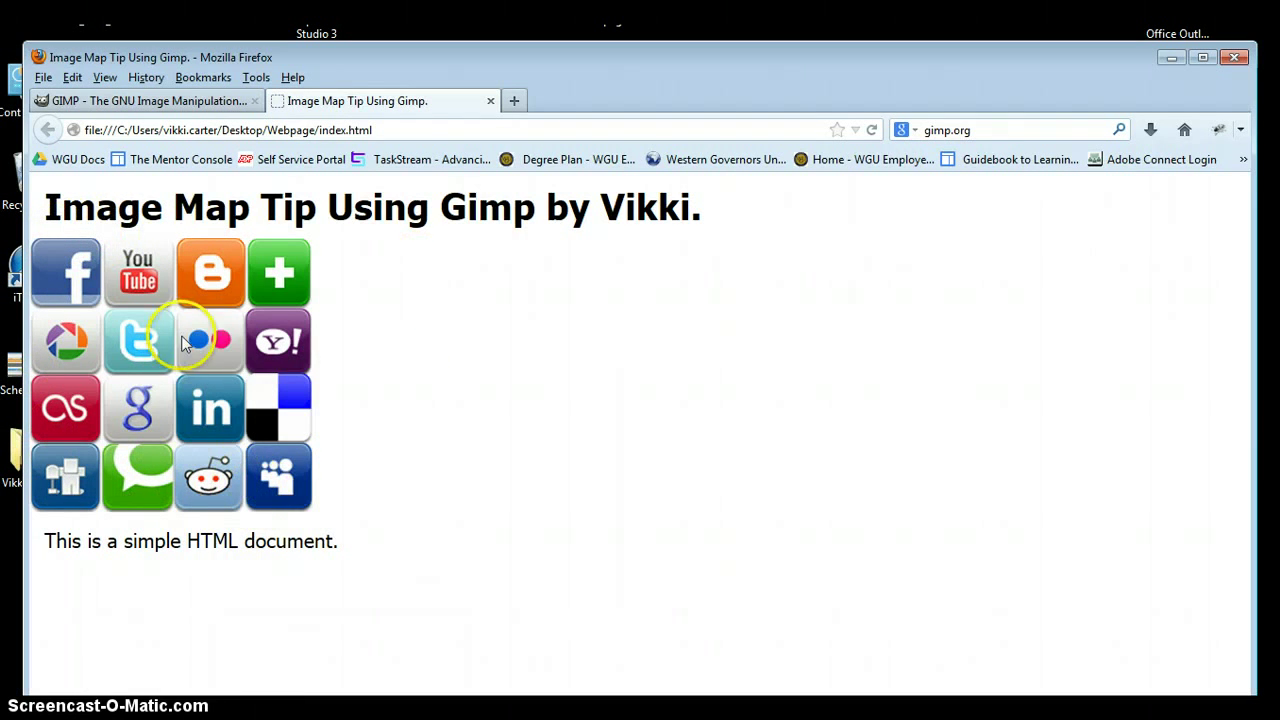
Return from Firefox to index.html in Notepad++, showing the Facebook and YouTube area tags
{"action": "key", "text": "alt+Tab"}
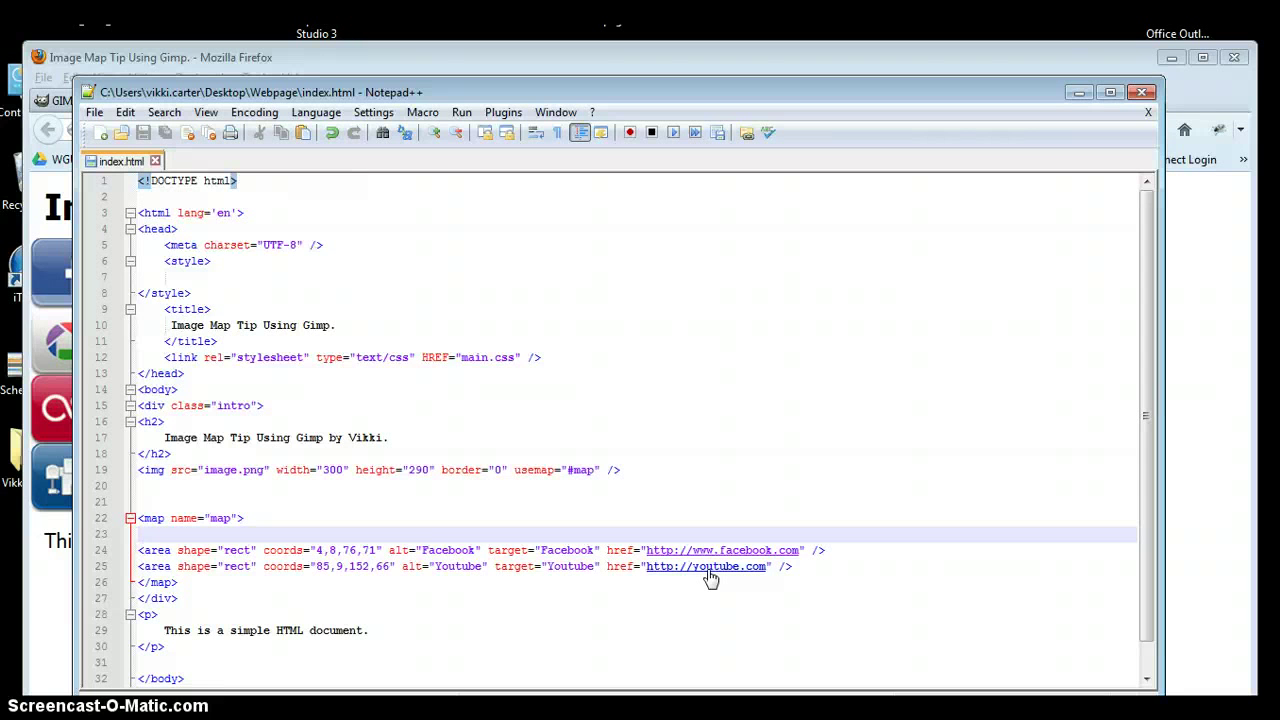
{"action": "left_click", "coordinate": [687, 588]}
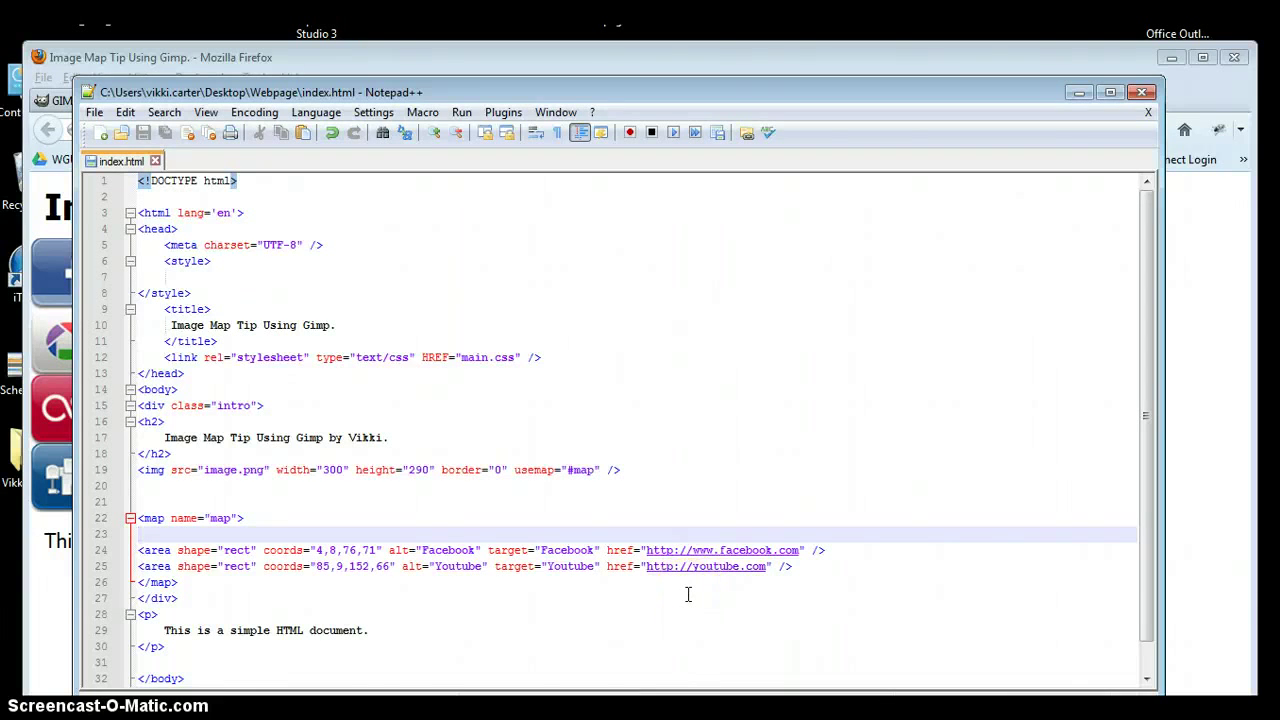